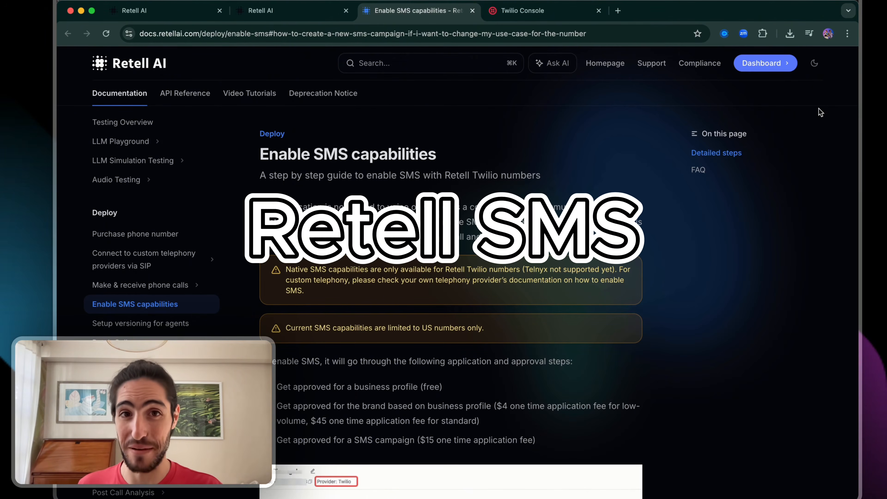
drag(260, 154, 280, 154)
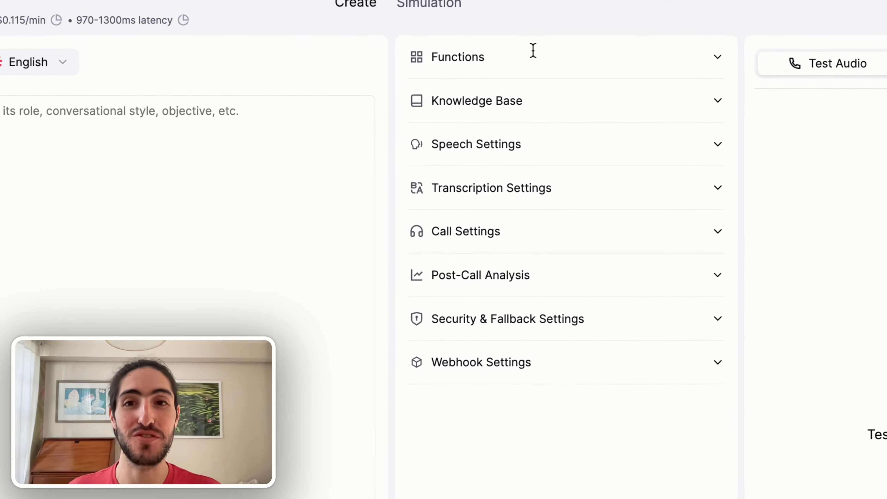
Start a new Send SMS function for the single-prompt agent.
click(523, 58)
click(485, 173)
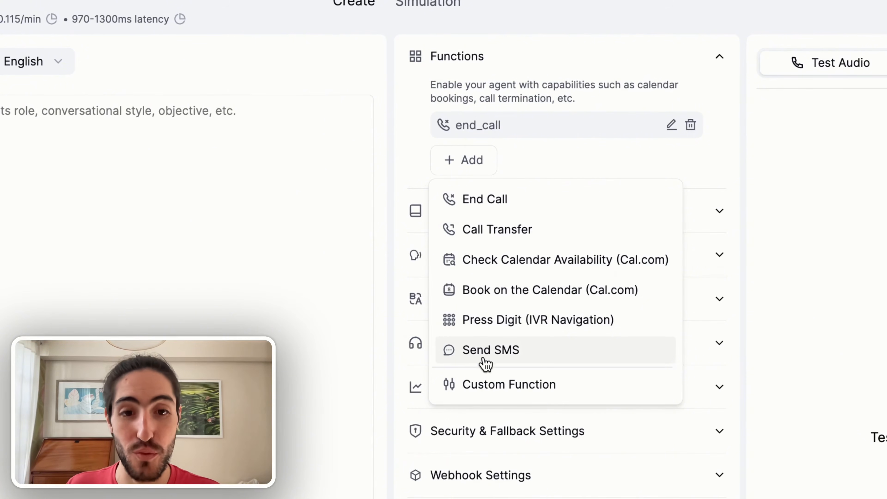
click(508, 356)
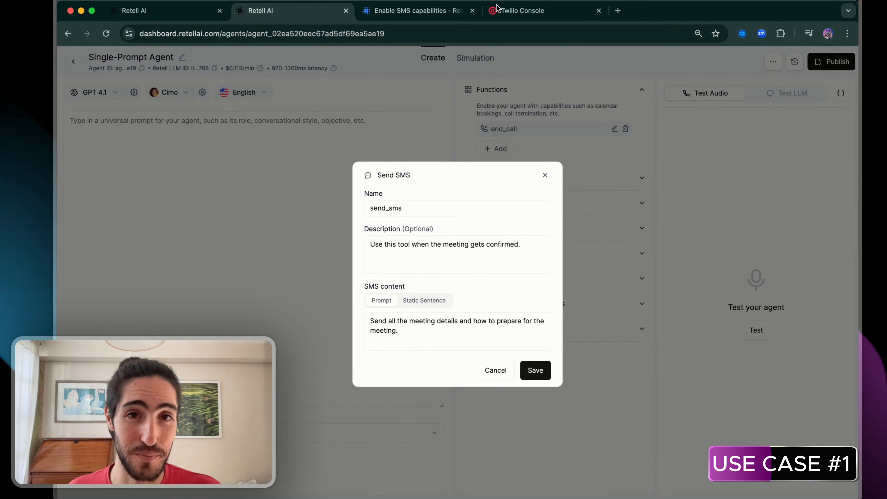
Examine the Send SMS form's name, meeting-confirmation description and prompt-based SMS content.
drag(364, 175, 625, 201)
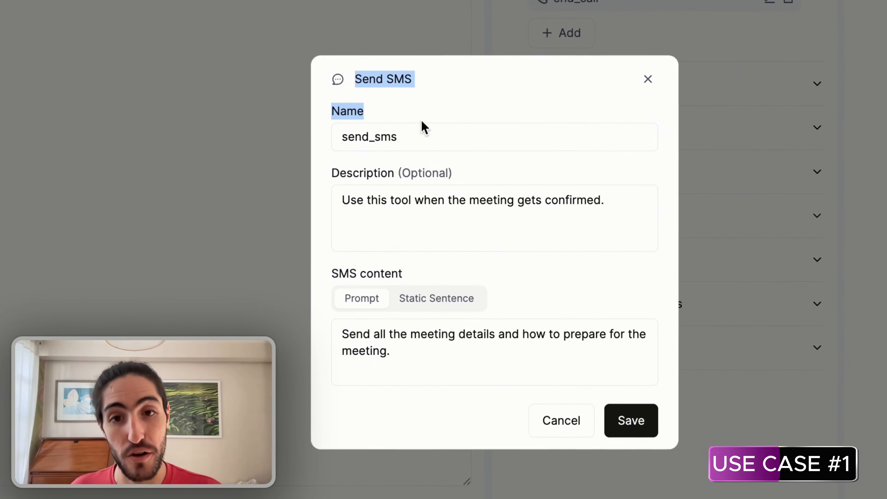
click(439, 112)
drag(331, 273, 435, 278)
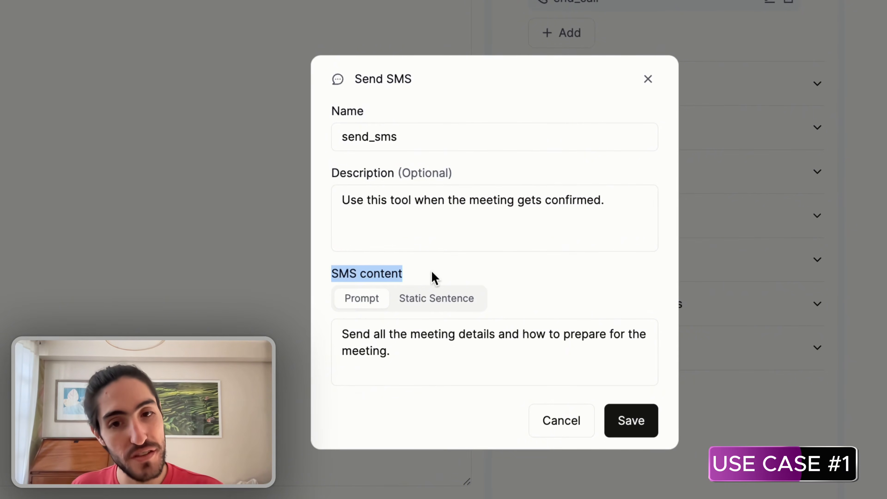
drag(343, 334, 568, 349)
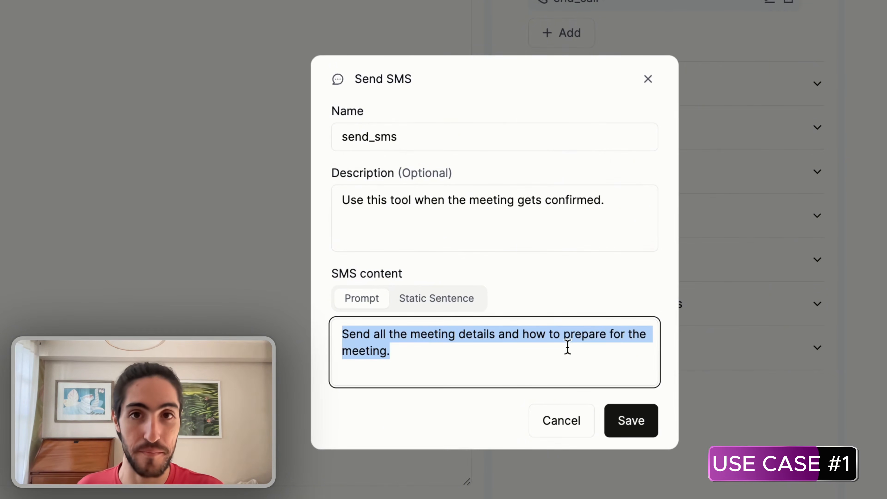
click(343, 264)
drag(335, 272, 388, 313)
click(387, 310)
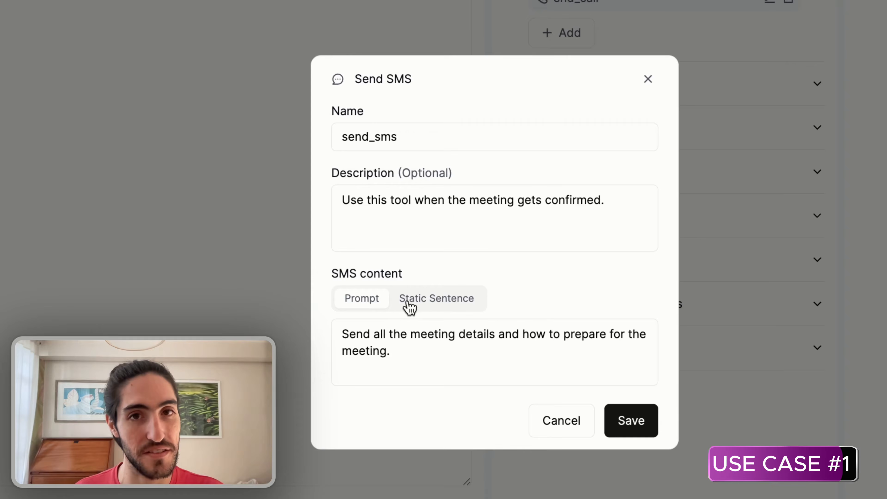
Switch the SMS content to a static sentence and examine the homebuyer's guide message with its {{real_estate_agent_name}} variable.
click(430, 302)
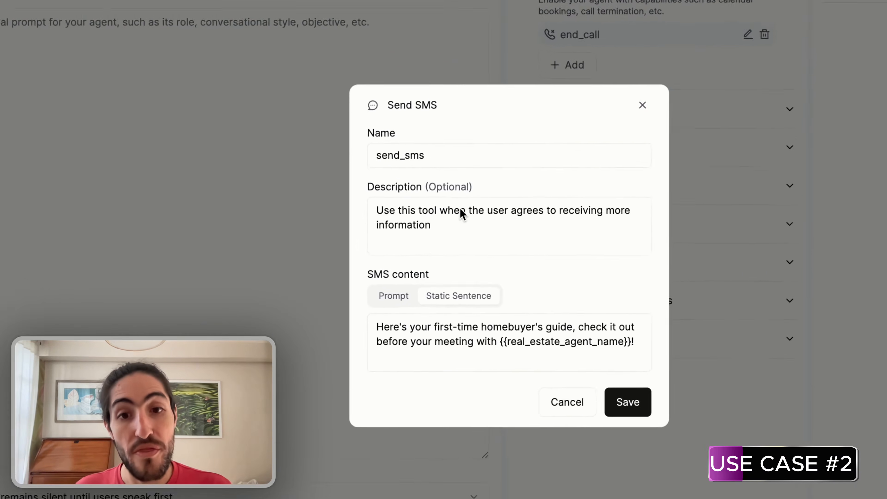
drag(498, 190, 534, 204)
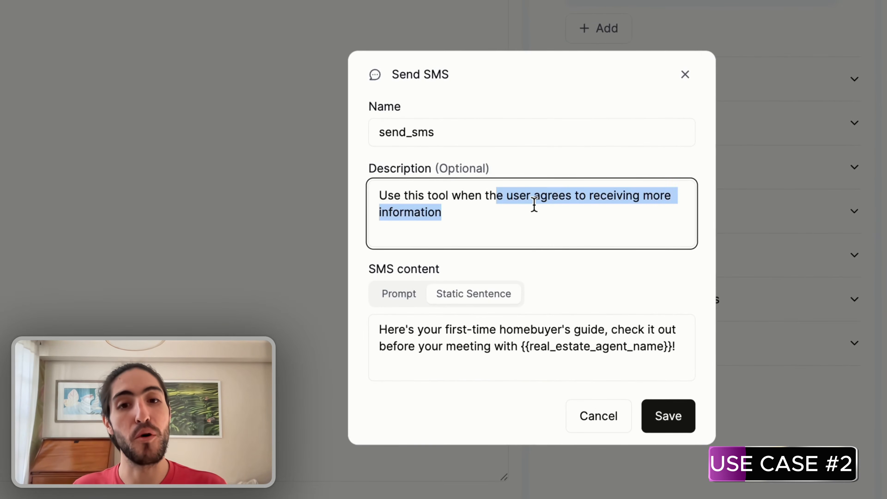
click(547, 216)
drag(515, 255, 531, 287)
click(538, 296)
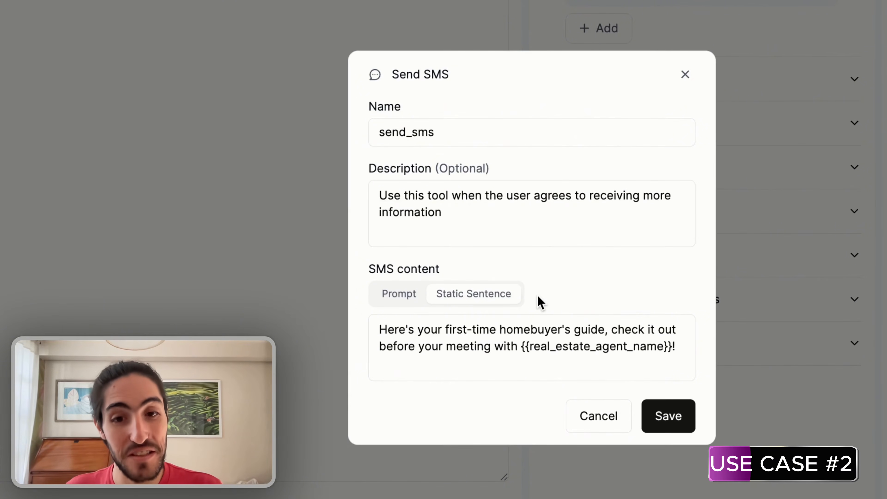
drag(380, 330, 582, 347)
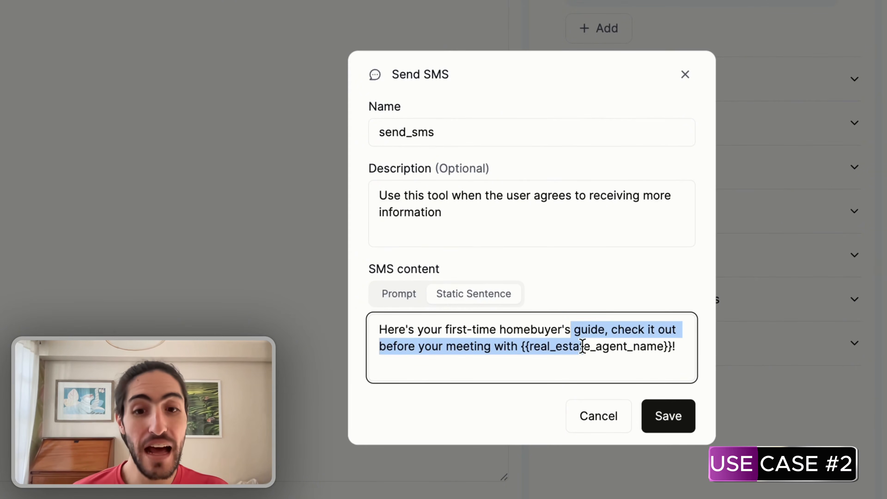
click(520, 346)
drag(520, 345, 670, 346)
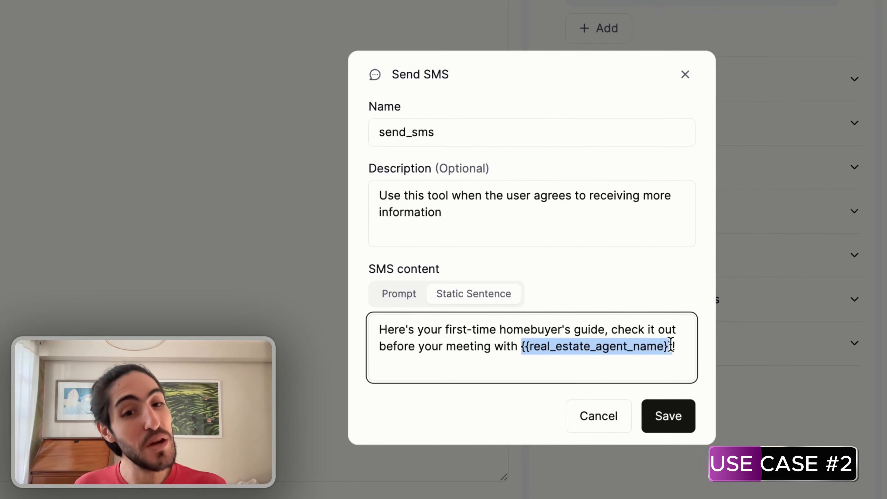
click(671, 347)
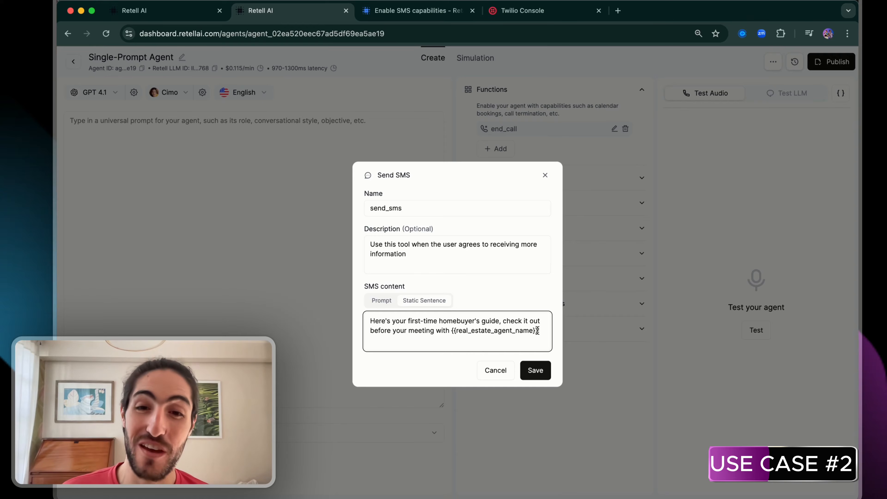
click(476, 287)
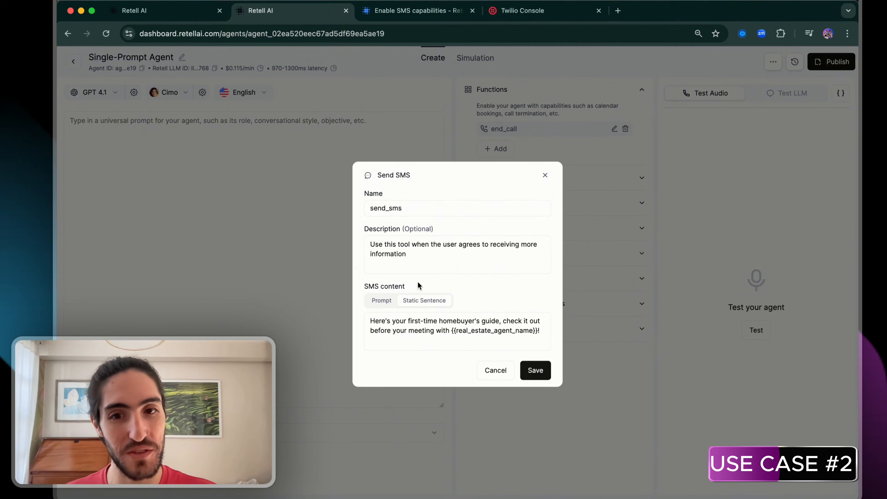
Switch the SMS content to a prompt offering the homebuyer's guide or mortgage rate calculator, and save the Send SMS function.
click(382, 300)
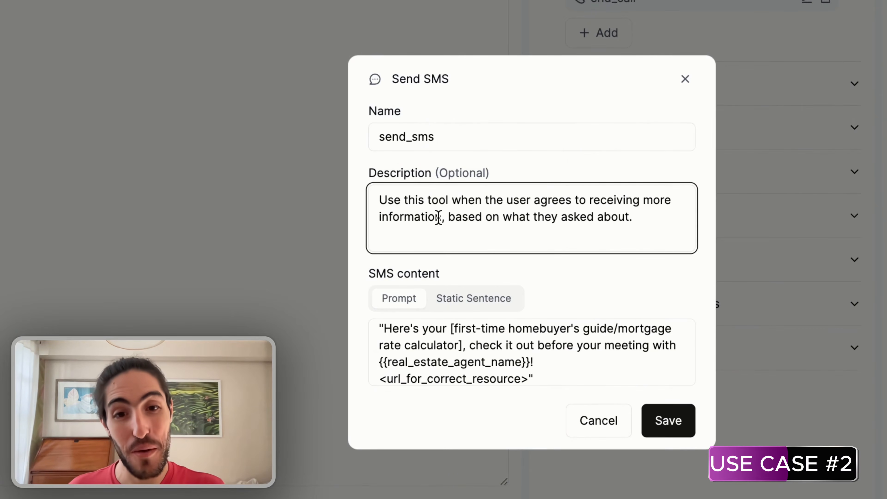
drag(642, 217, 447, 213)
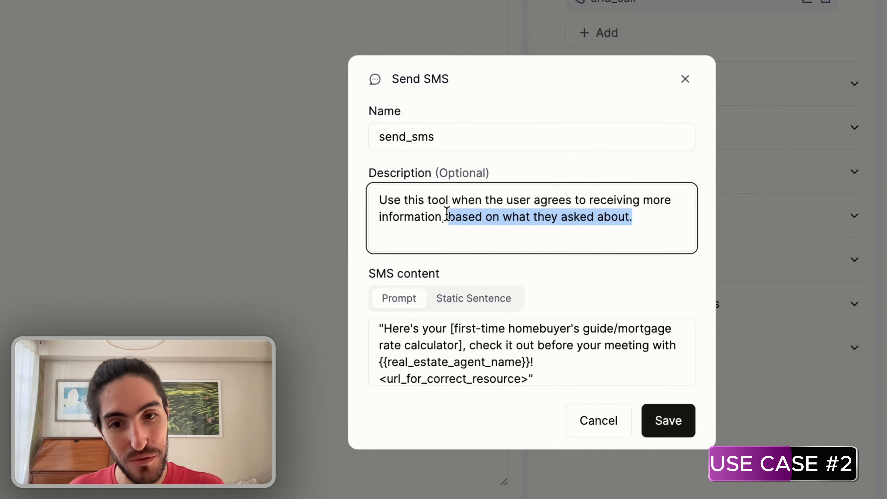
drag(381, 328, 380, 370)
click(608, 330)
click(539, 361)
click(380, 370)
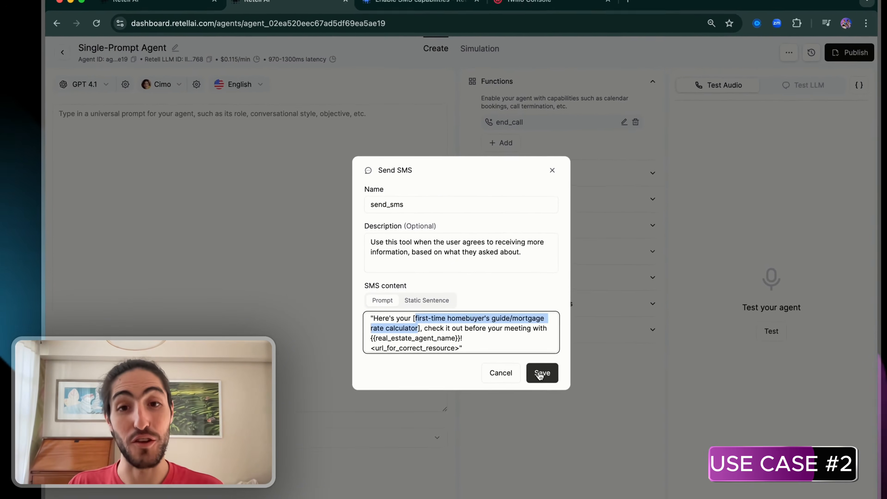
click(678, 425)
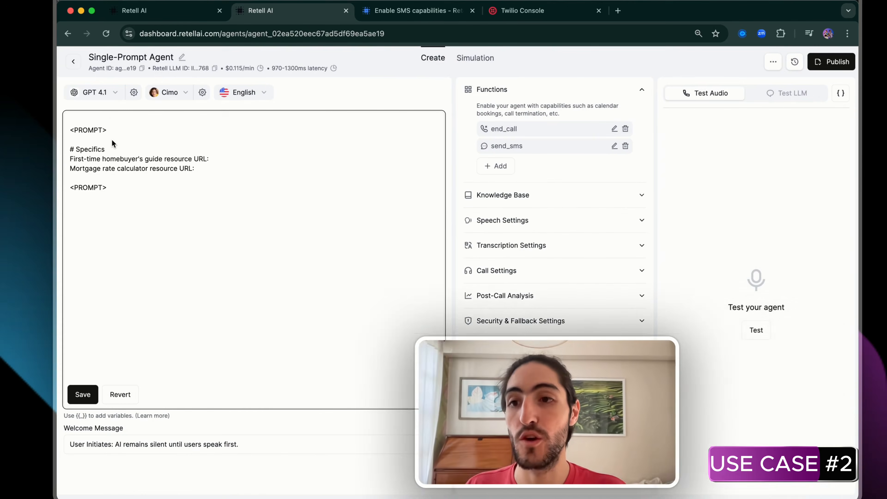
Examine the agent prompt's Specifics section with the homebuyer's guide and mortgage rate calculator resource URL entries.
drag(112, 139, 65, 180)
click(101, 138)
click(146, 146)
click(312, 169)
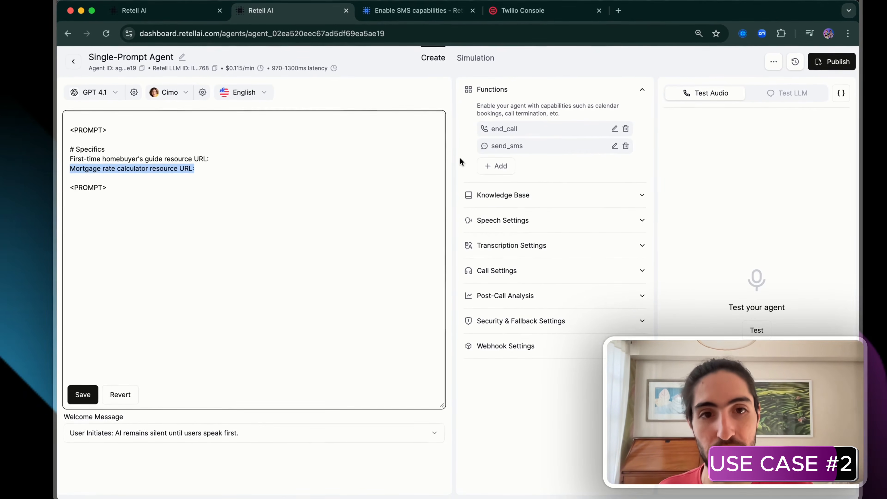
Reopen the send_sms function and examine its <url_for_correct_resource> placeholder and the "based on what they asked about" condition.
click(613, 146)
scroll(427, 327, down, 1)
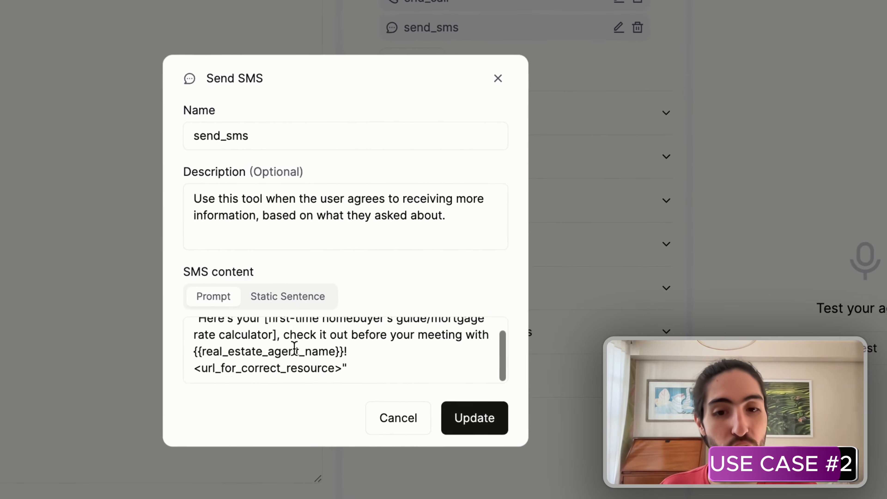
drag(347, 368, 213, 368)
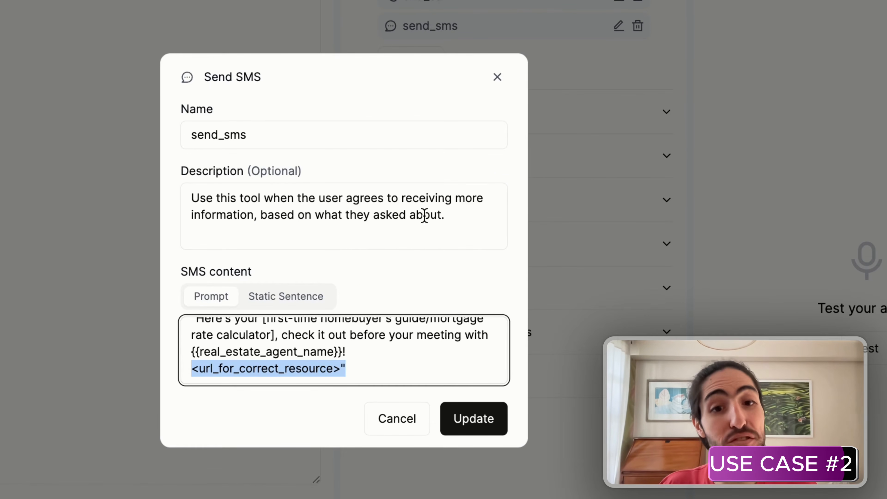
drag(446, 215, 258, 221)
scroll(437, 346, up, 1)
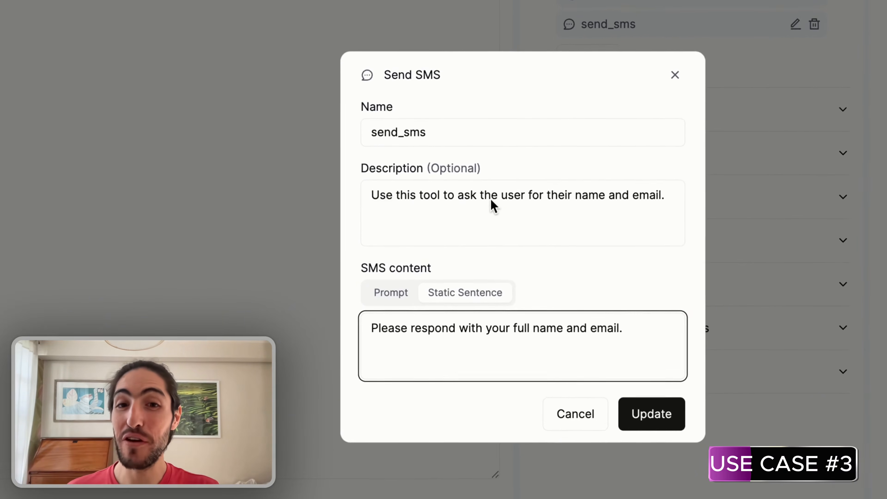
Examine the send_sms function's name, its description asking for name and email, and its static reply request.
drag(503, 194, 679, 196)
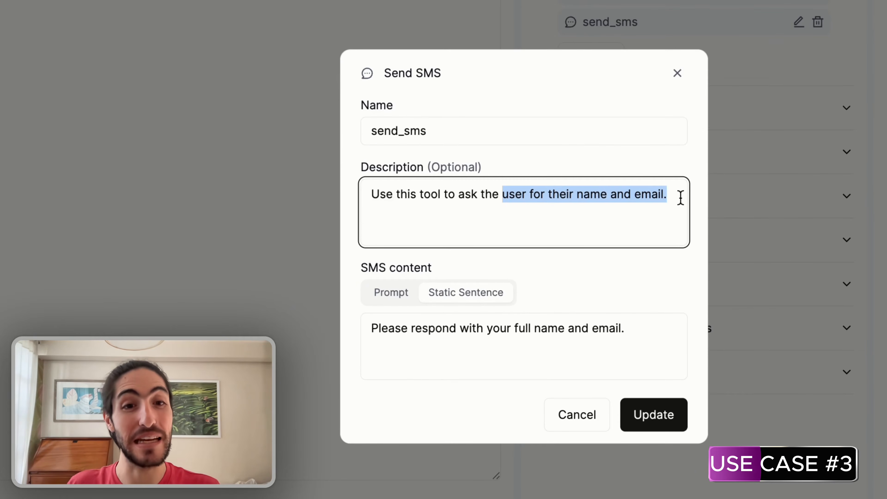
click(679, 197)
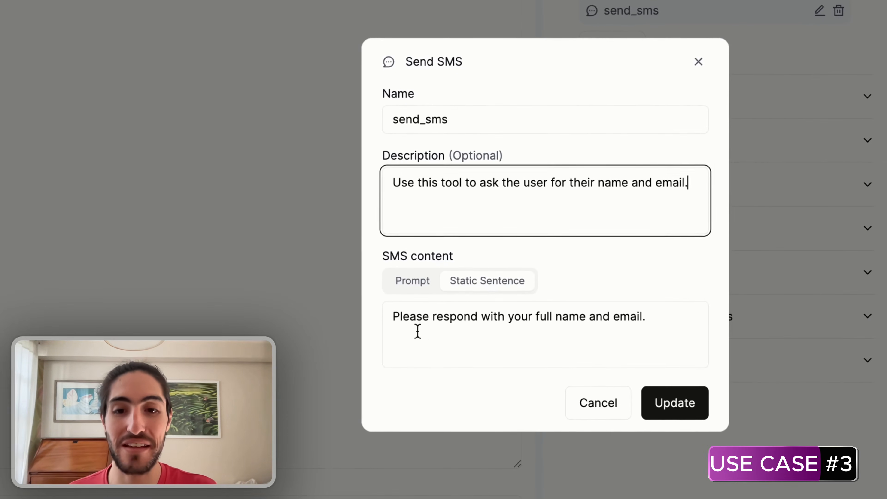
click(376, 322)
click(632, 317)
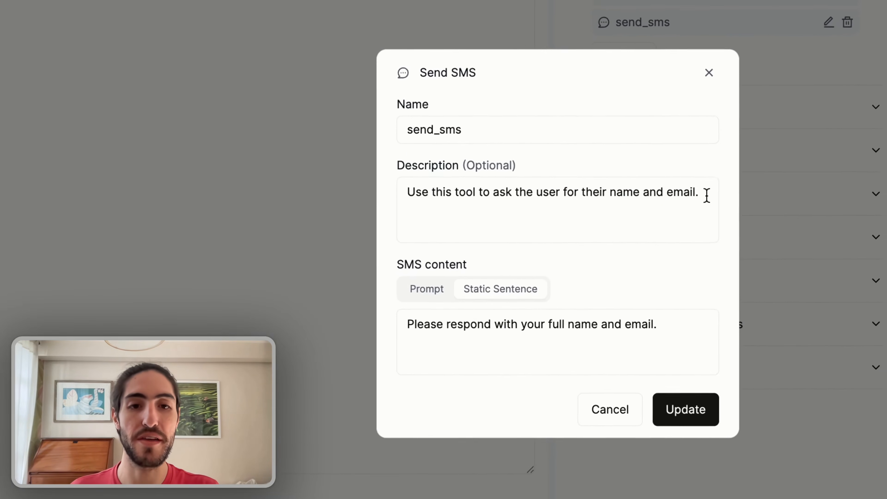
drag(540, 245, 356, 246)
drag(457, 133, 420, 132)
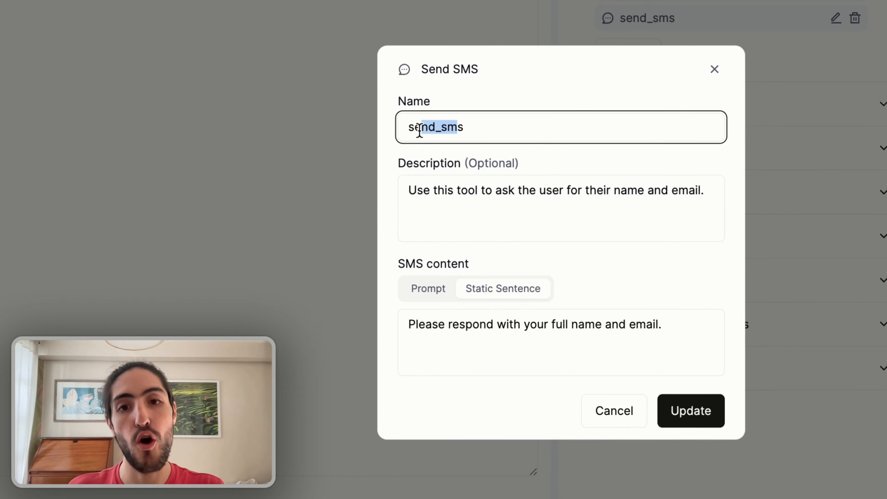
click(502, 129)
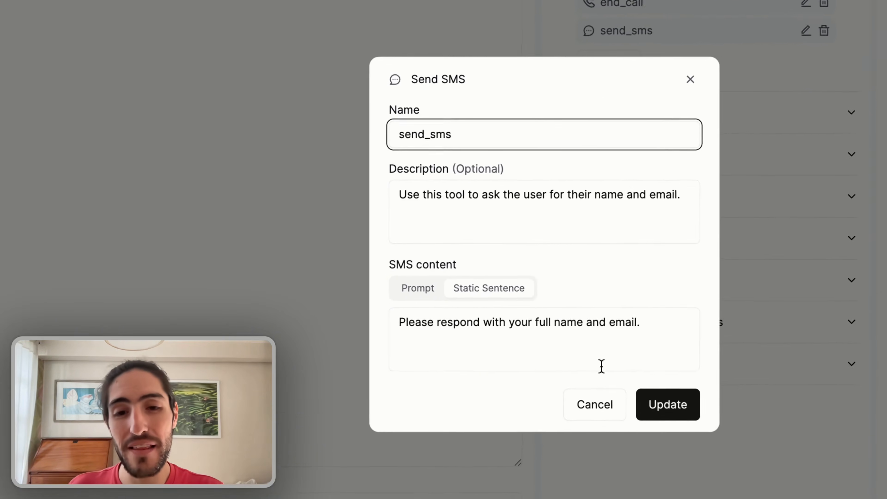
drag(530, 334, 482, 325)
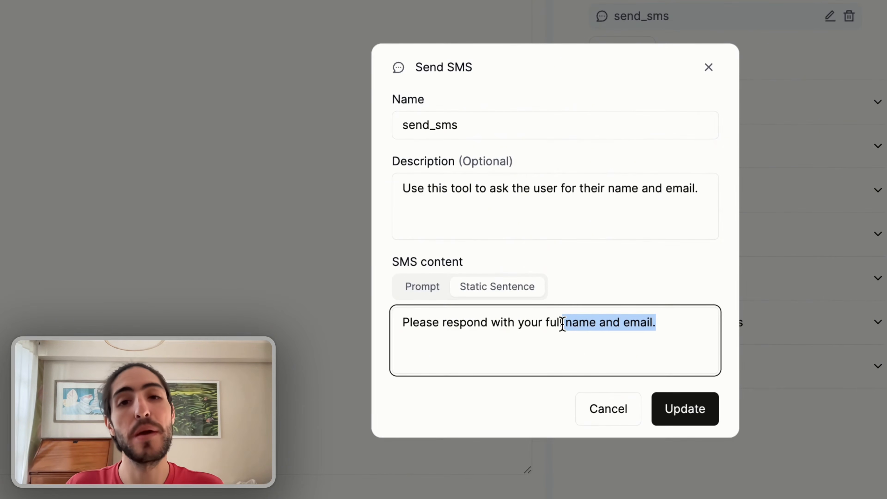
Copy the send_sms function's entire description and close its settings.
click(603, 200)
key(super+a)
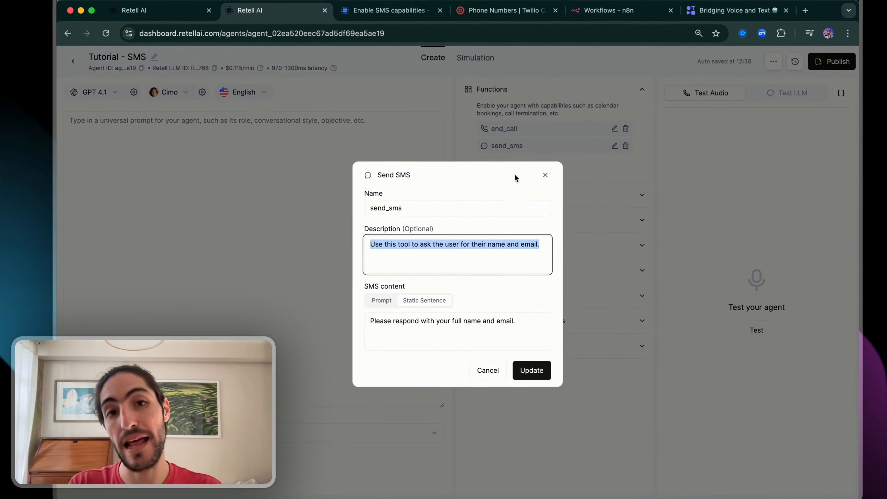
click(518, 140)
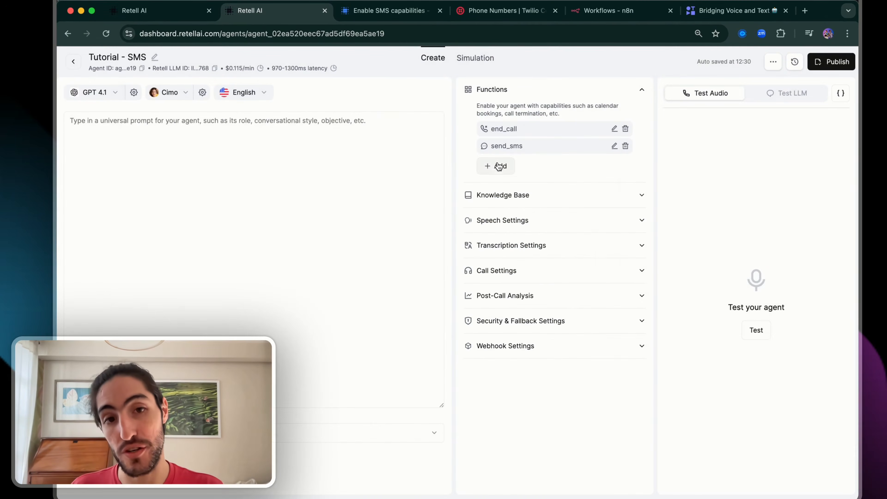
Start a custom function named send_sms with the description "Use this tool to ask the user for their name and email.".
click(496, 164)
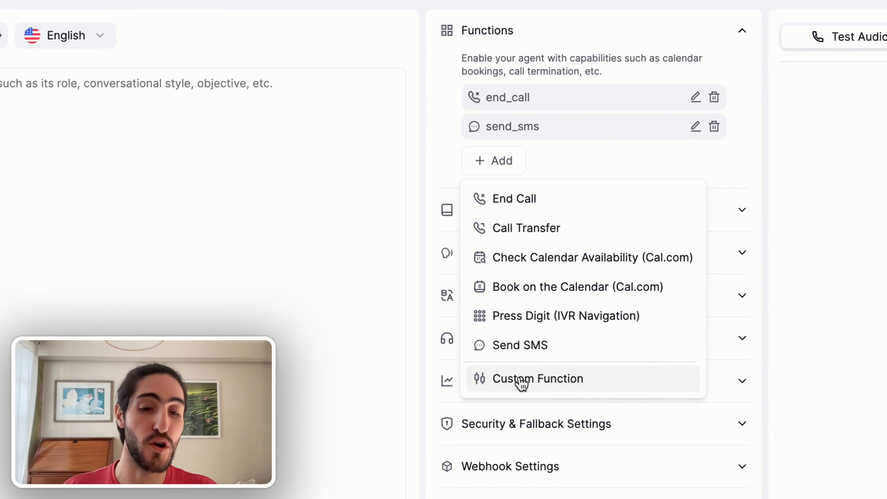
click(521, 384)
click(400, 94)
text(send_s)
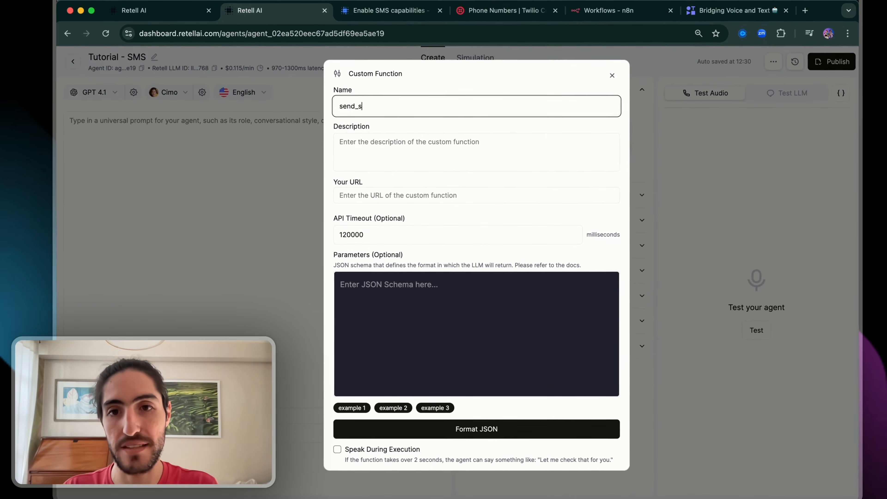
text(ms)
click(438, 142)
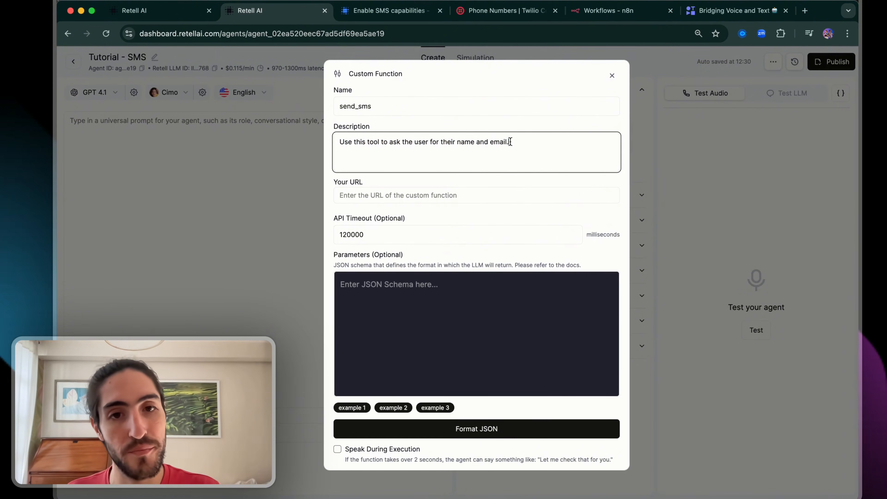
drag(358, 222, 426, 279)
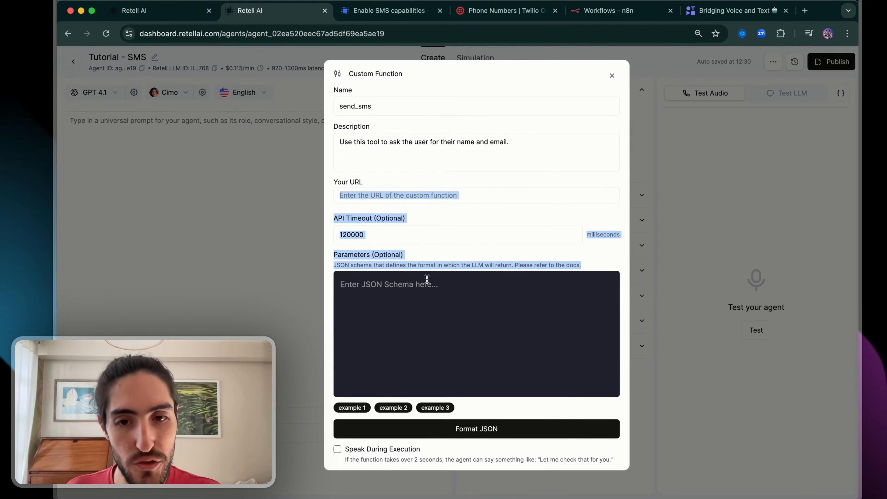
click(442, 197)
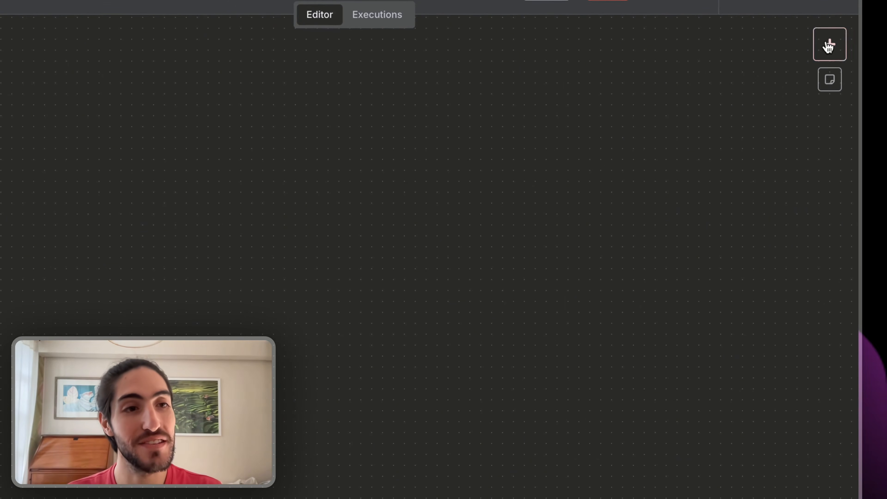
Add a Webhook trigger to the workflow, accepting POST requests, and copy its production URL.
click(829, 45)
text(webh)
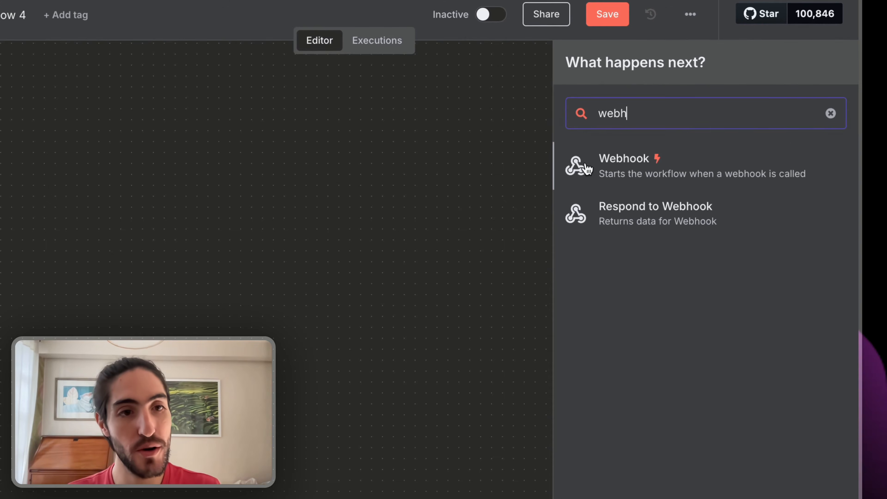
click(634, 171)
click(325, 119)
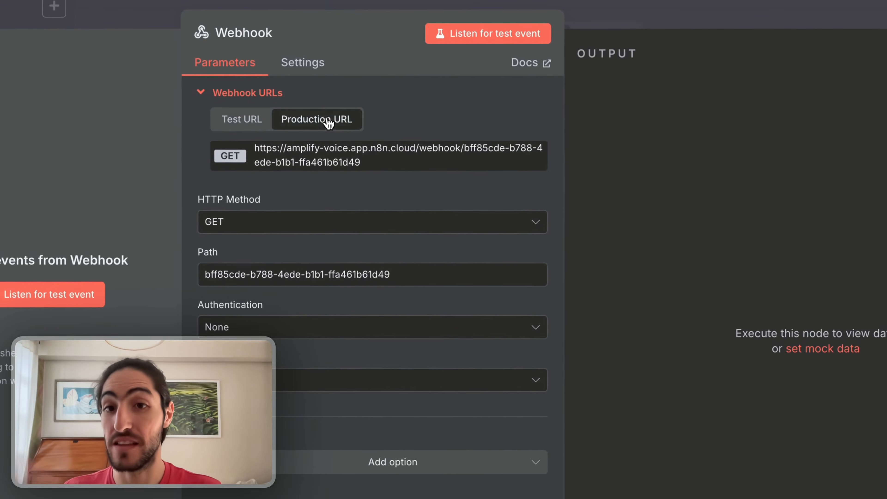
click(380, 159)
click(380, 222)
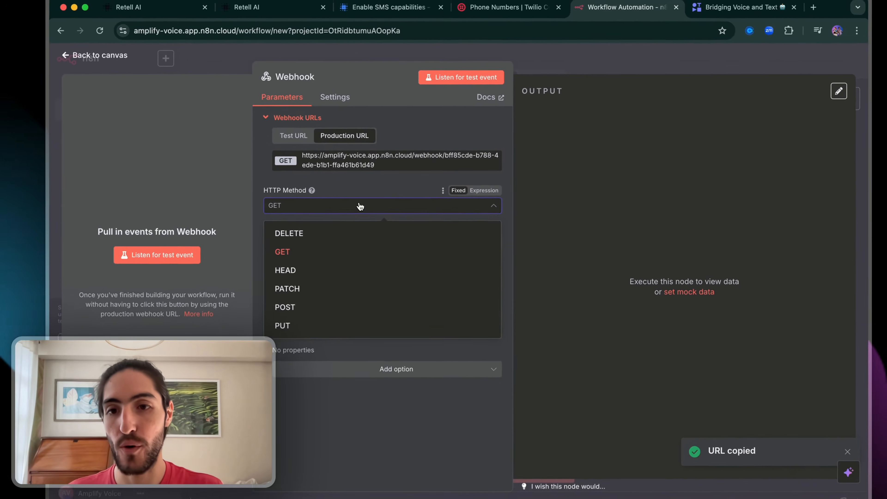
click(327, 305)
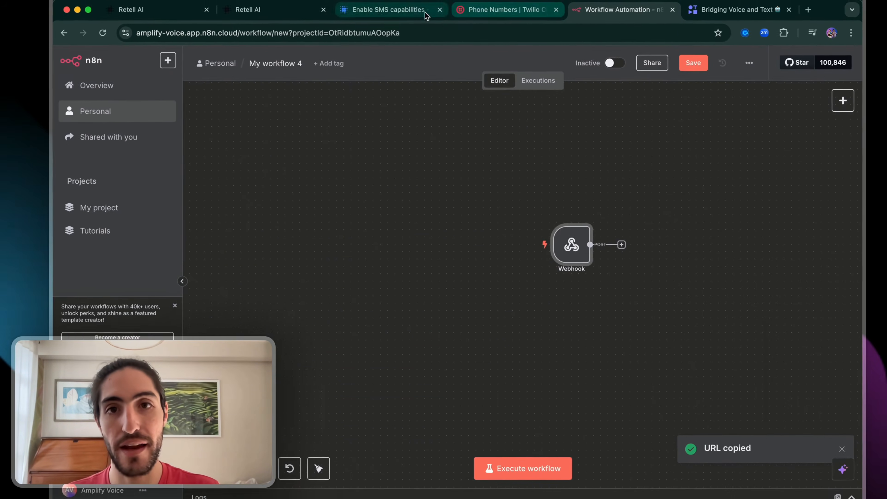
Set the Retell AI send_sms custom function's URL to the copied webhook URL and save the function.
click(289, 13)
key(super+v)
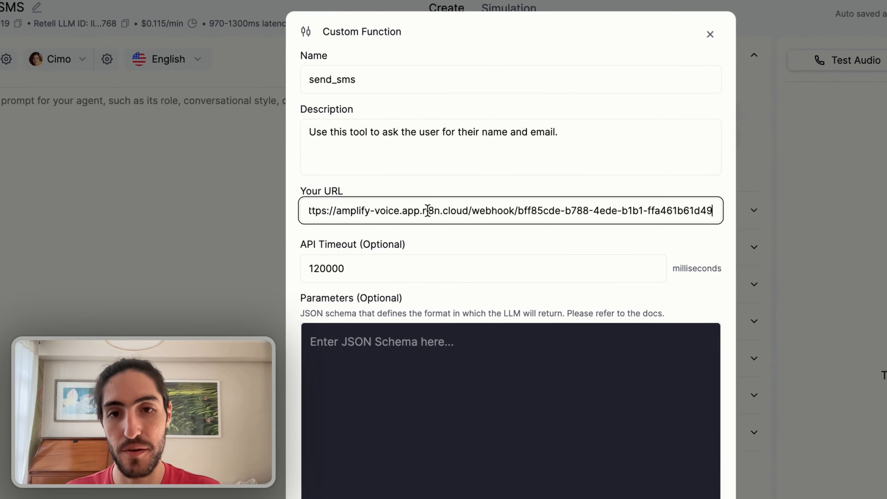
scroll(492, 247, down, 3)
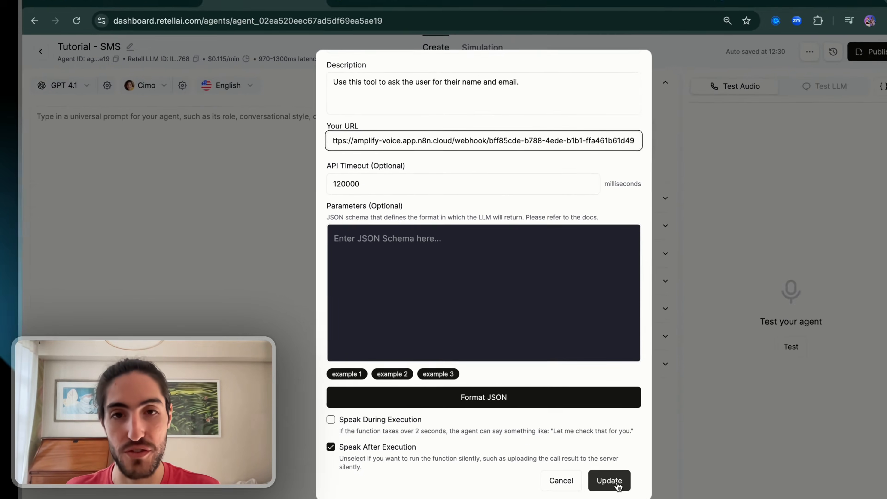
click(617, 485)
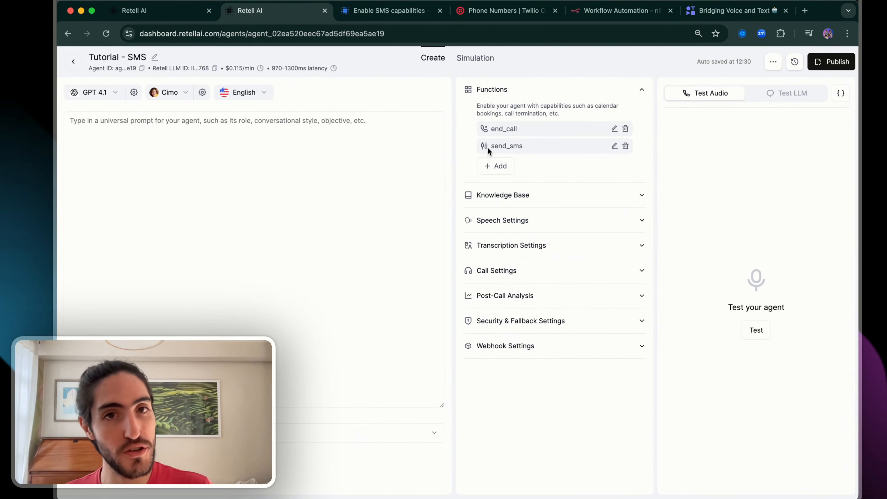
Open Retell AI's phone numbers page and examine the options for adding a number.
click(573, 11)
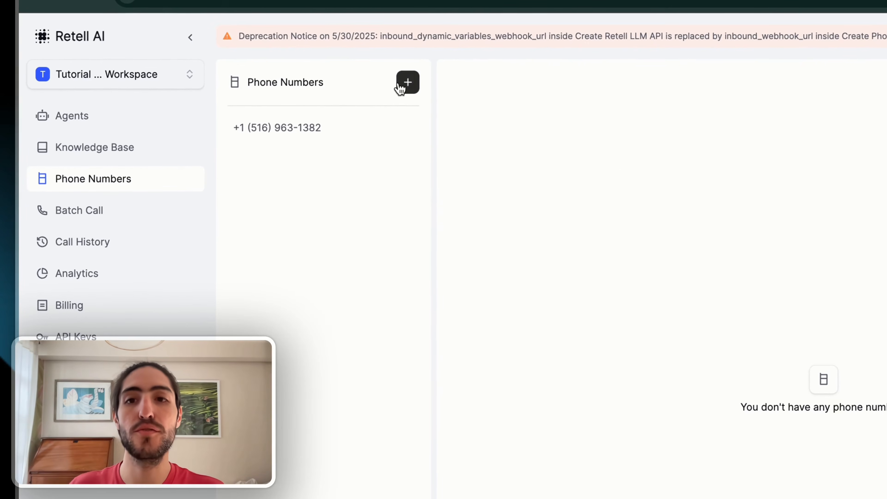
click(408, 86)
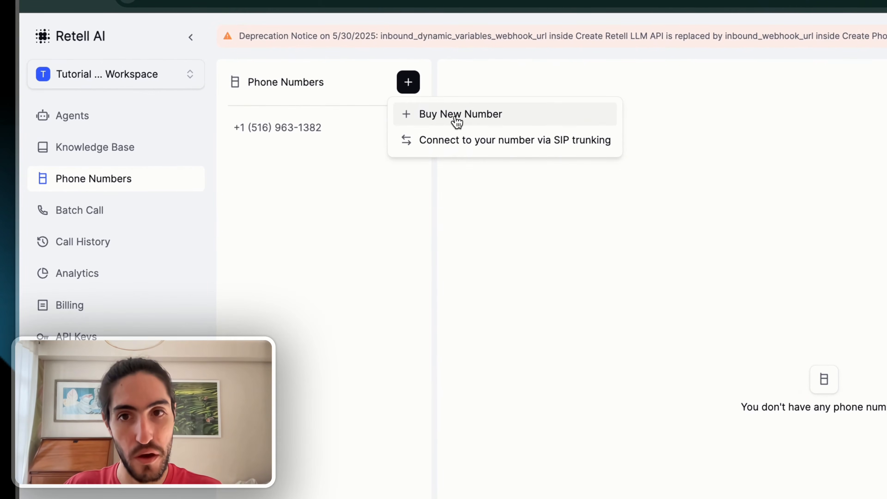
Switch to Twilio, open the review of the first US number for sale and examine its A2P 10DLC requirement for SMS.
click(511, 6)
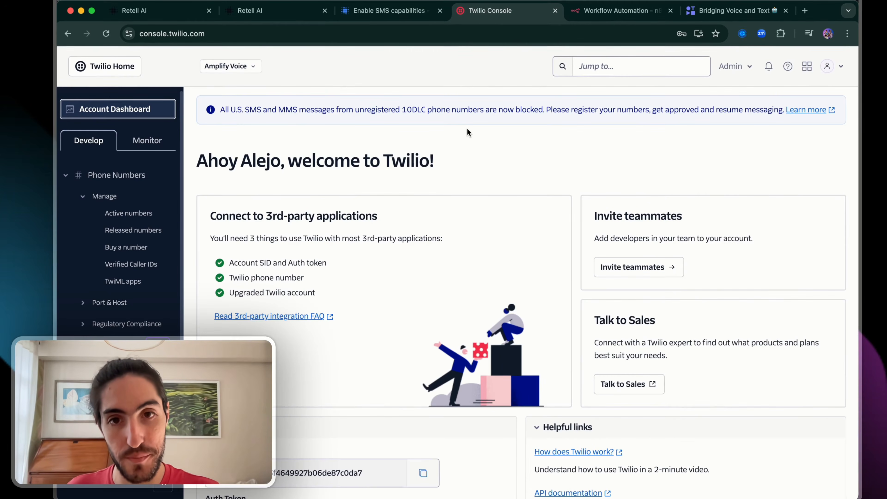
click(126, 247)
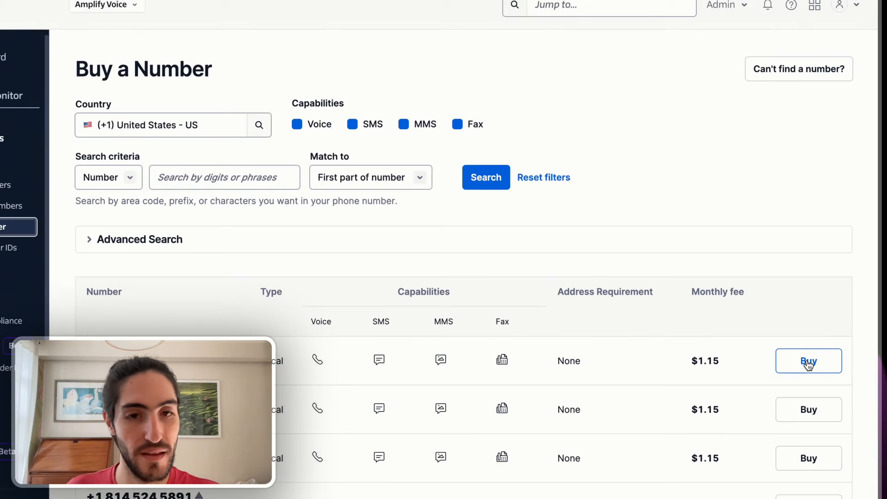
click(810, 356)
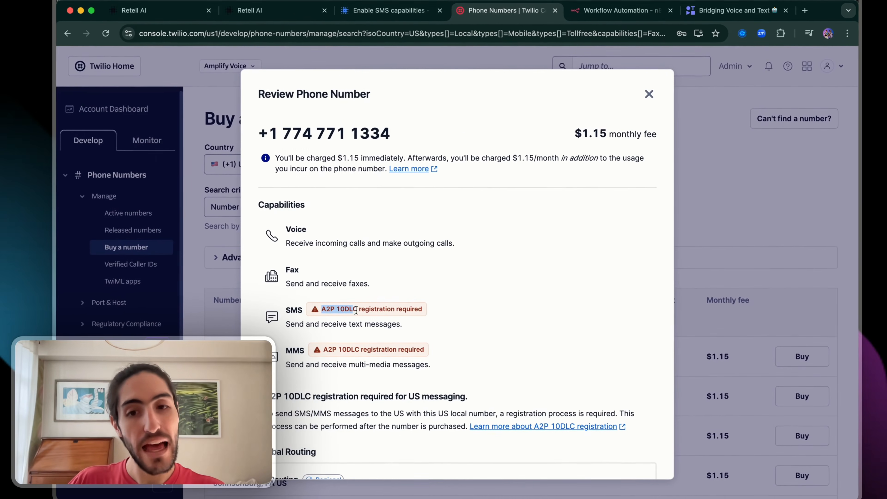
drag(273, 306, 373, 306)
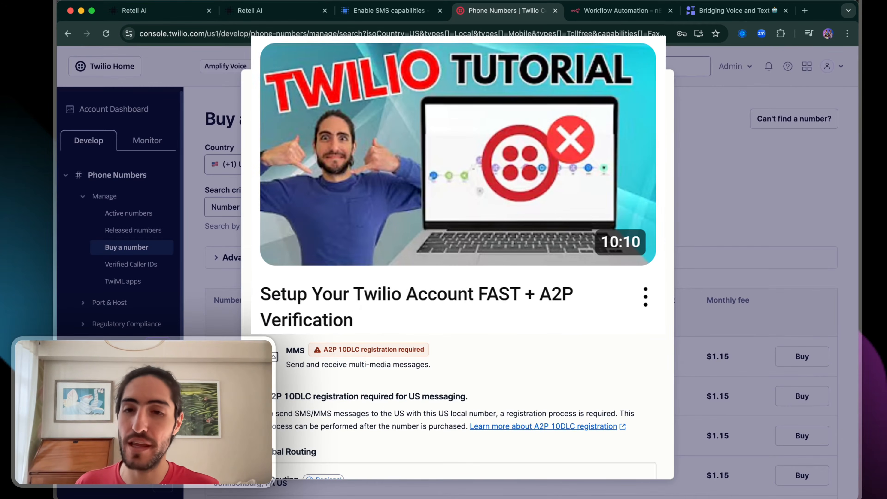
Open the SMS setup for the Retell AI phone number and examine its business profile, brand and campaign registration fields.
click(134, 11)
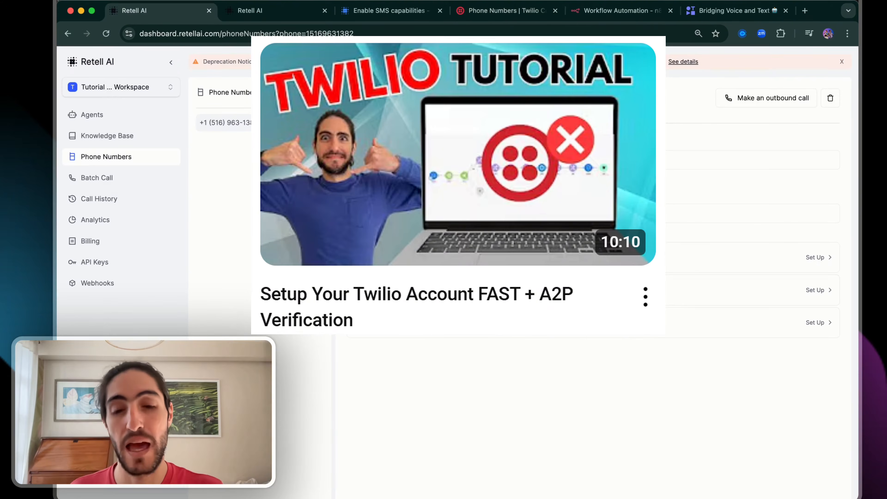
click(754, 258)
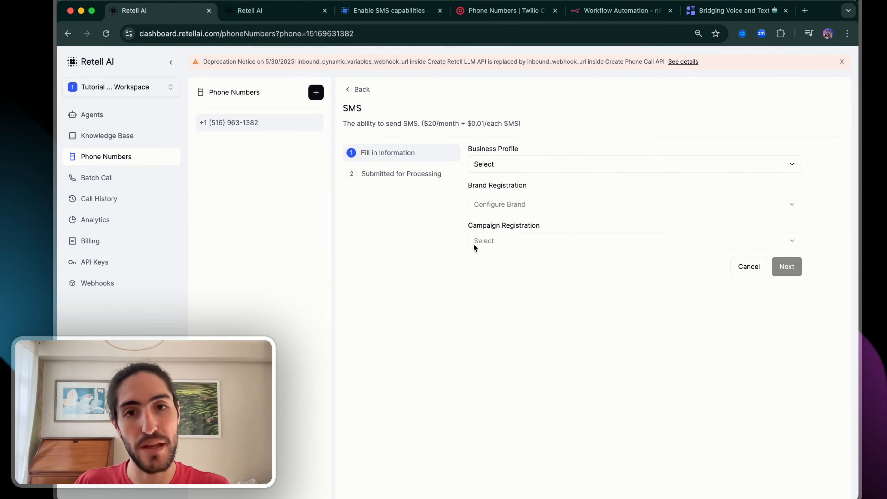
Return to the Twilio number review and go through its A2P 10DLC note and routing details to the purchase option.
click(493, 11)
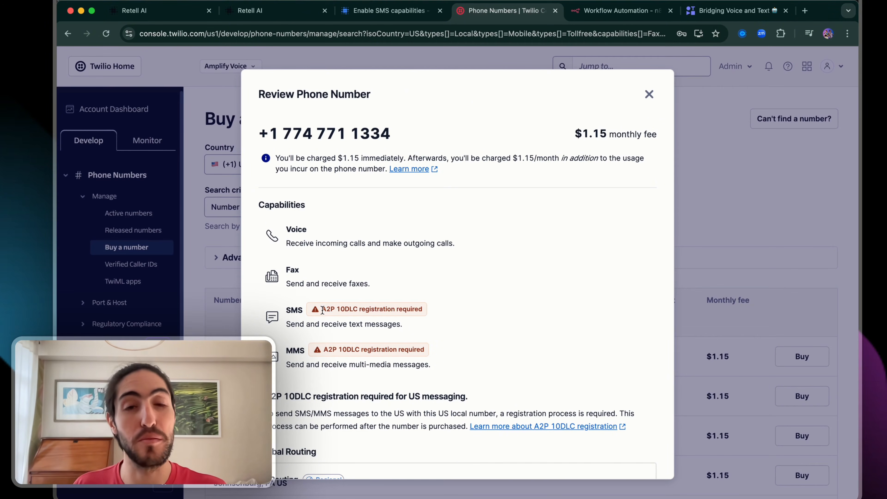
scroll(322, 310, down, 5)
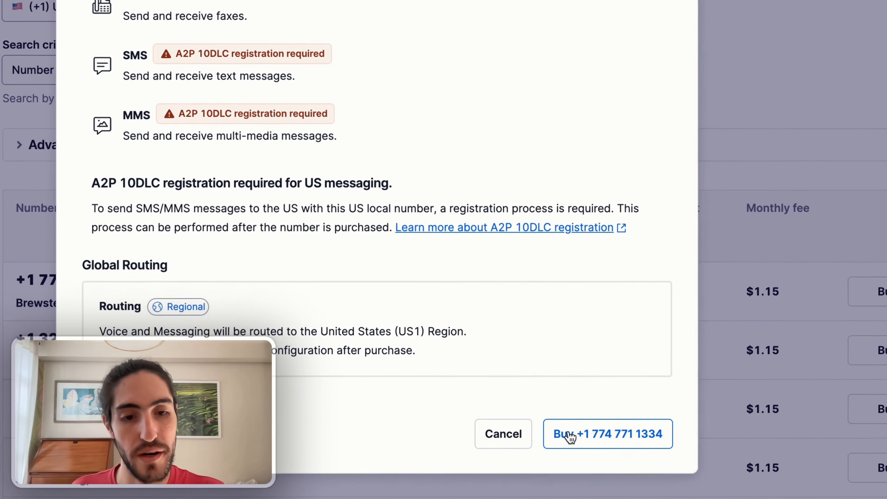
click(569, 434)
Open the active Twilio number's configuration and examine the A2P 10DLC registration notice under Messaging Configuration.
click(128, 206)
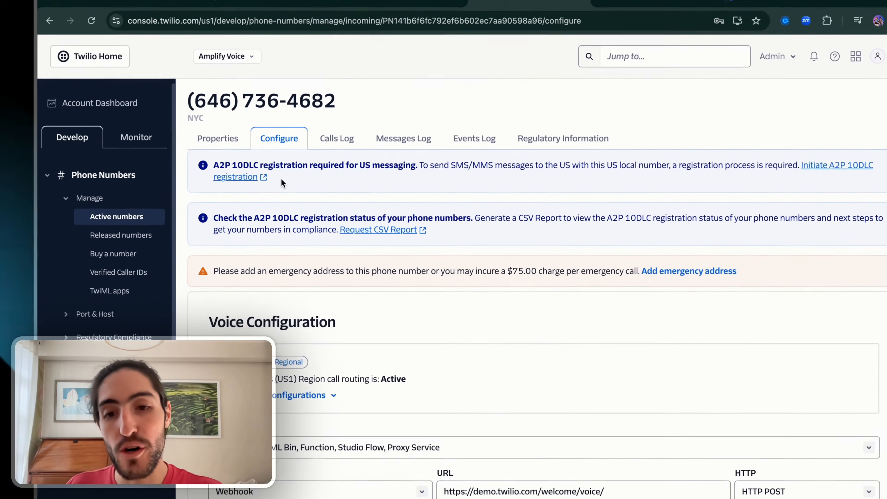
scroll(285, 177, down, 10)
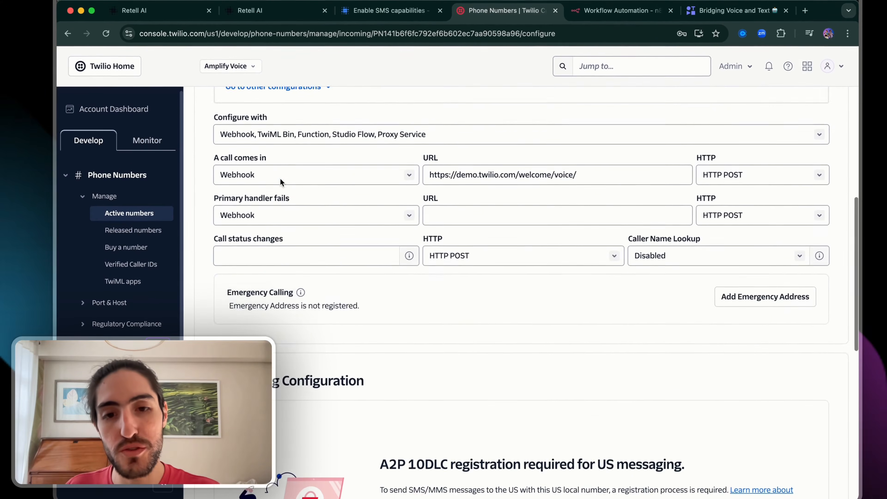
scroll(280, 178, down, 6)
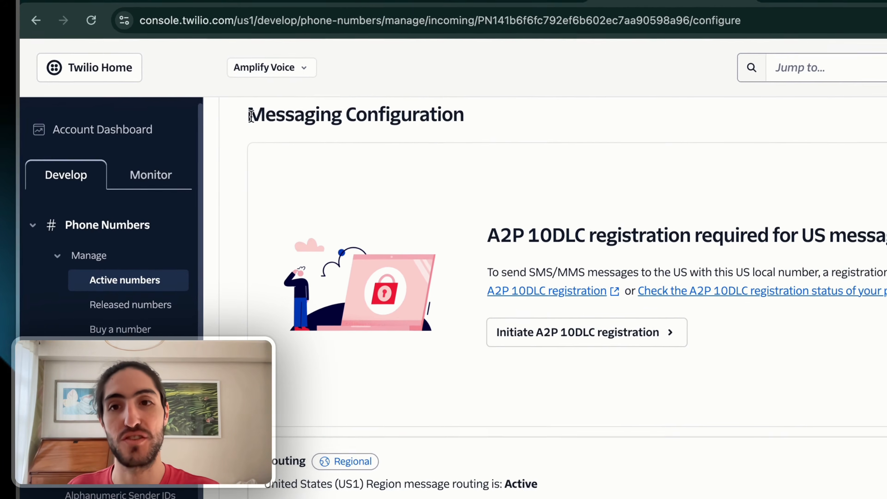
drag(250, 115, 512, 122)
click(511, 122)
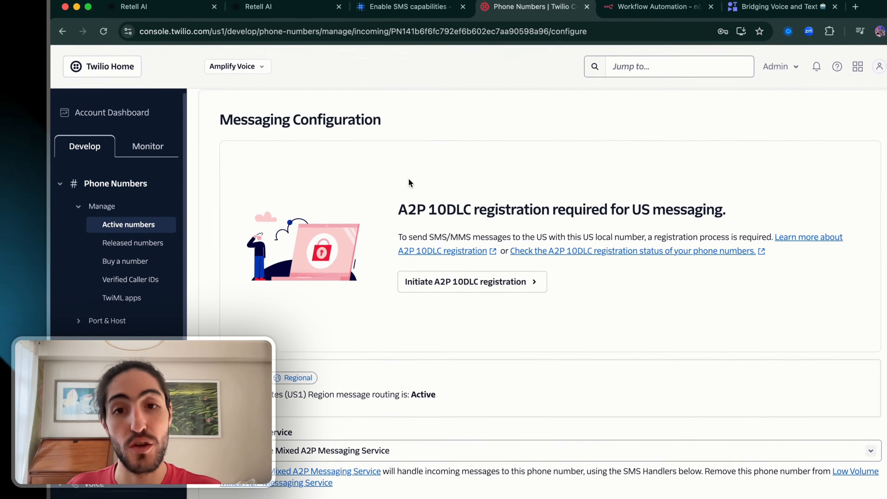
drag(487, 237, 523, 242)
drag(406, 205, 536, 269)
click(538, 271)
scroll(539, 271, down, 3)
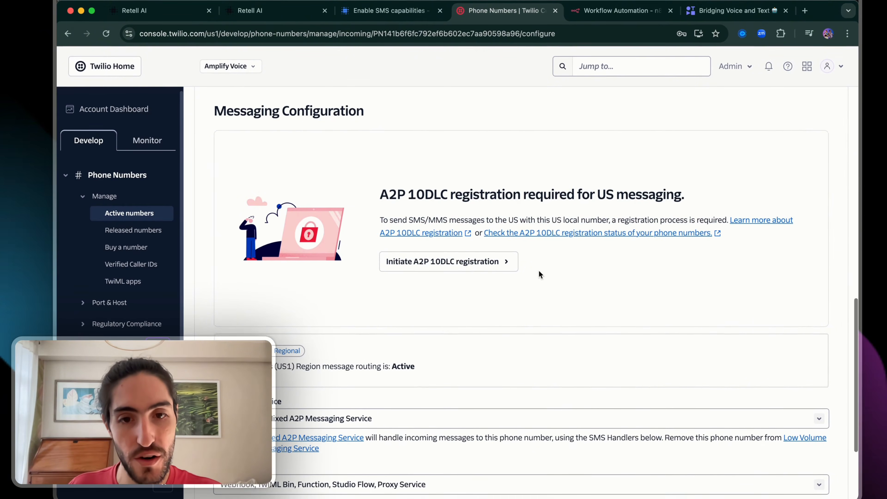
scroll(538, 271, down, 2)
scroll(518, 401, up, 4)
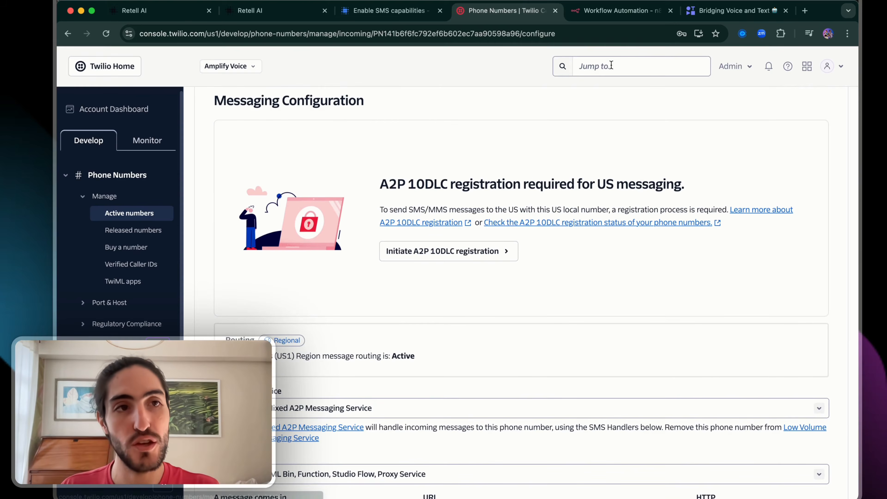
Switch to n8n and add a Twilio node after the Webhook with the Send an SMS/MMS/WhatsApp message action.
click(624, 16)
click(461, 236)
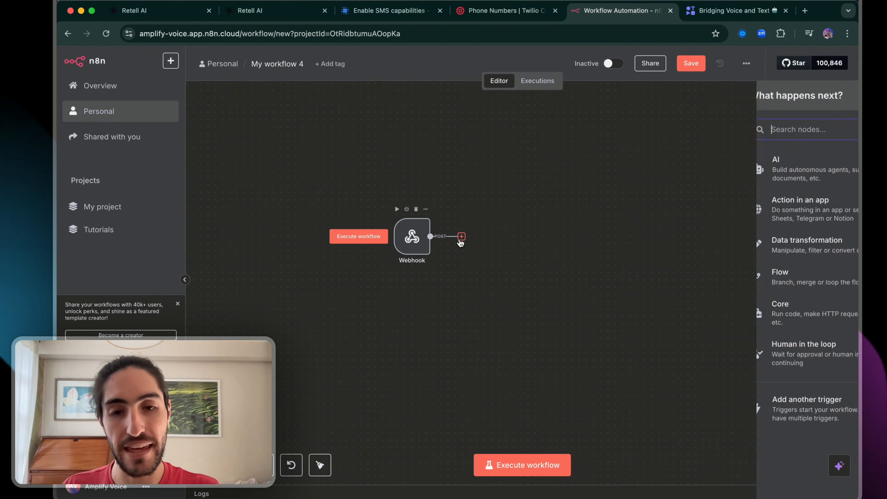
text(twili)
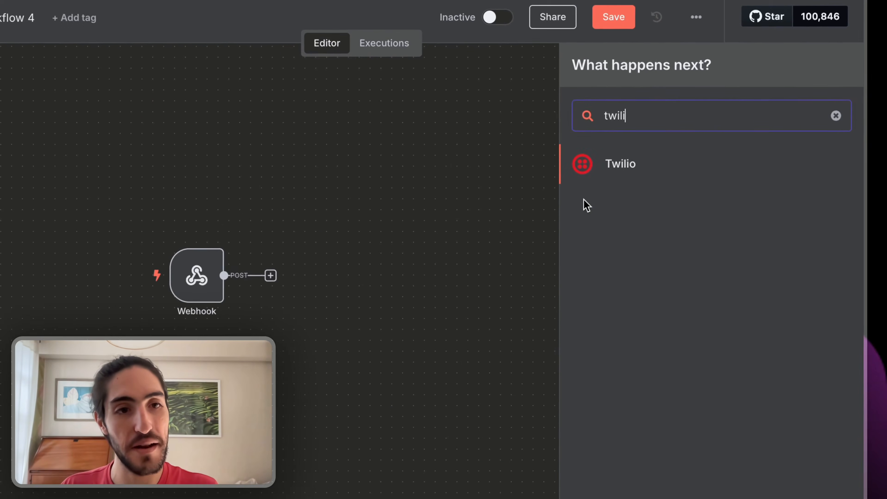
key(Return)
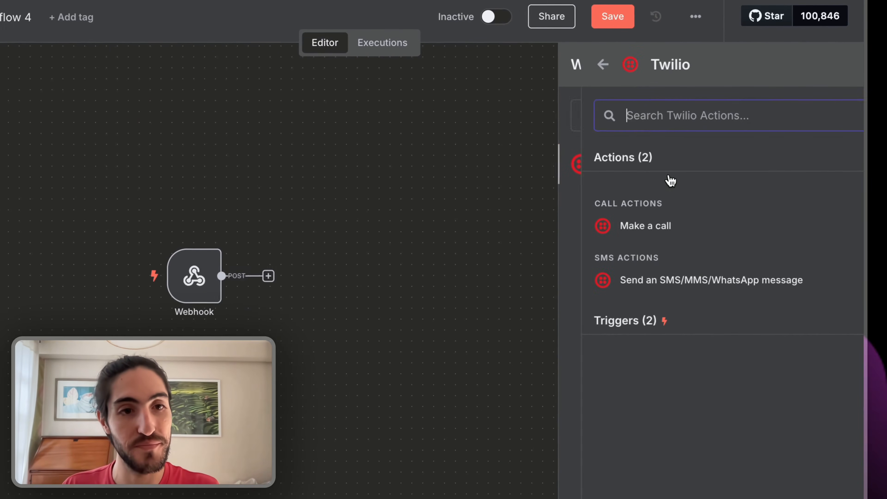
click(641, 282)
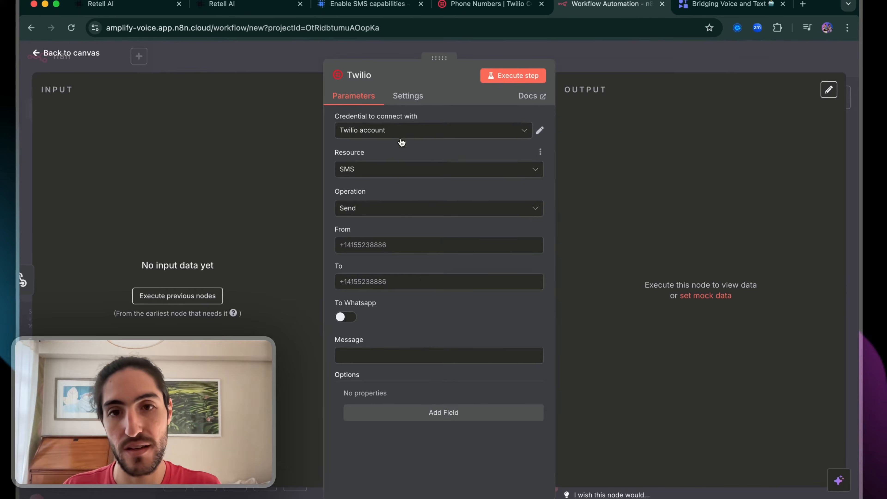
Start a new Twilio credential and copy the Auth Token from the account info in the Twilio console.
click(474, 119)
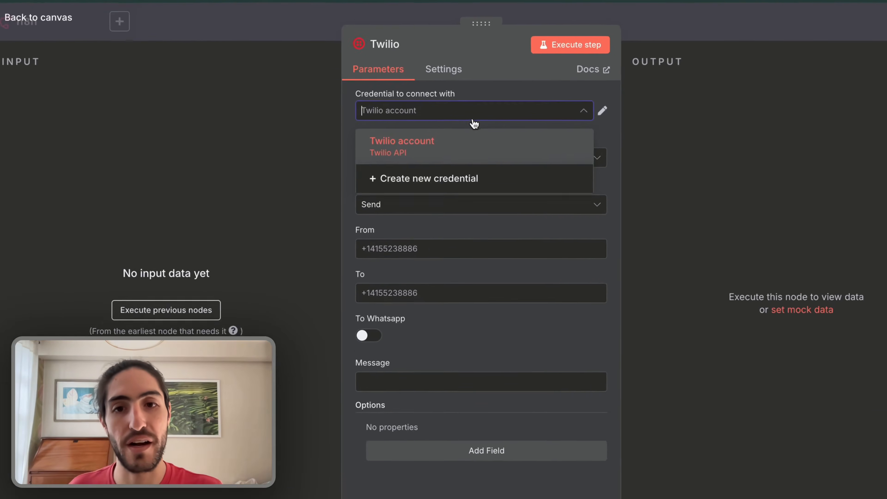
click(475, 179)
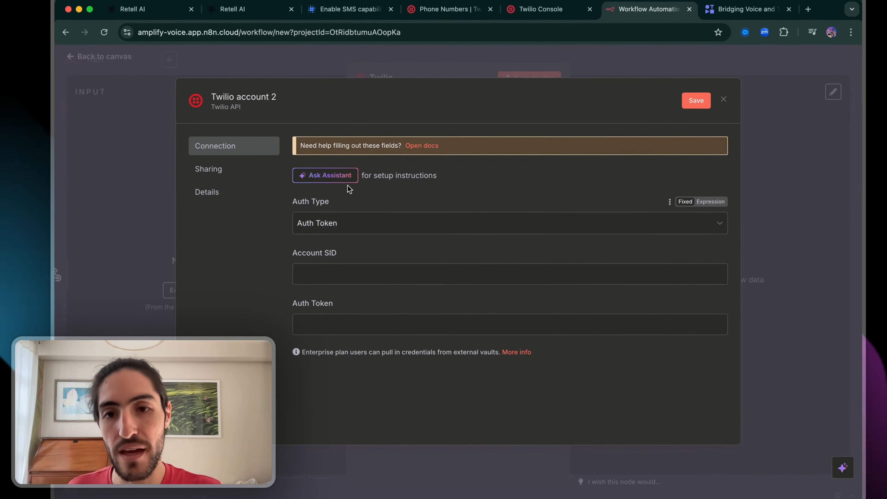
click(543, 9)
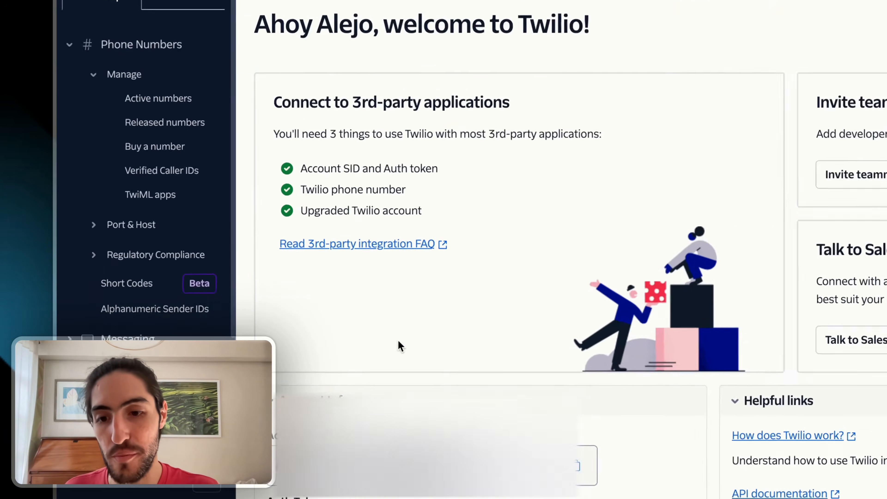
scroll(363, 257, down, 3)
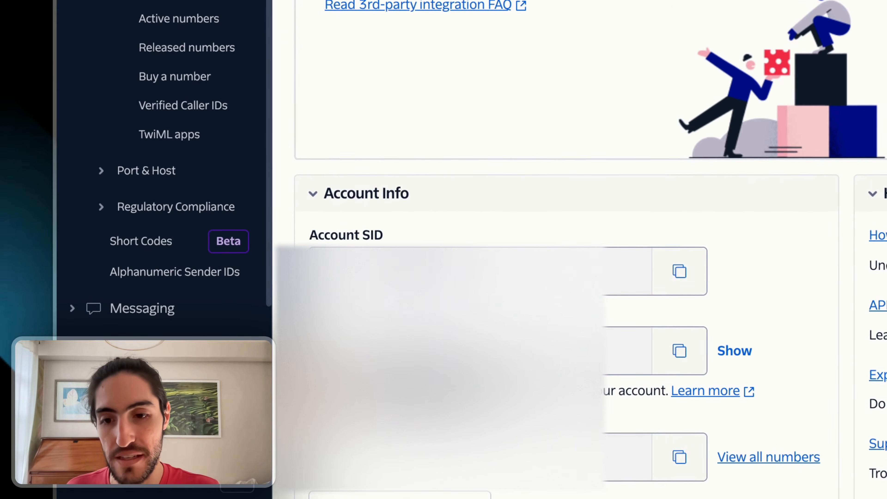
click(679, 351)
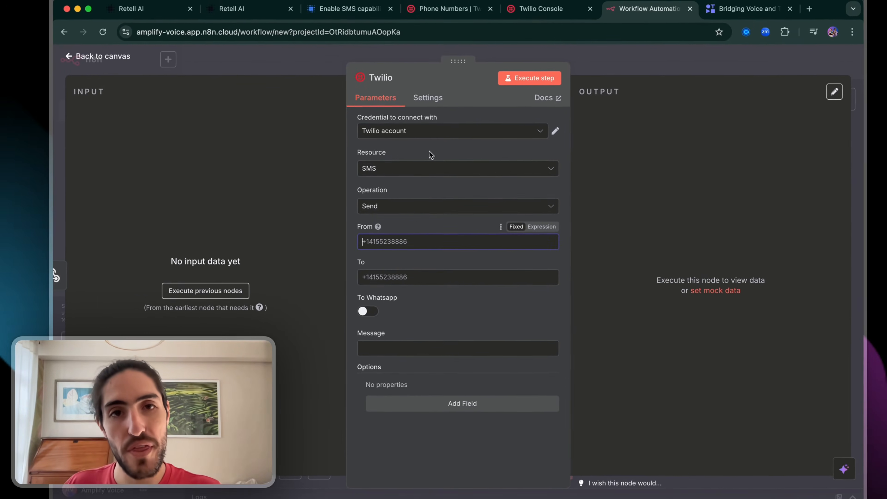
Copy the active Twilio phone number and enter it with the +1 prefix as the Twilio node's From number.
click(455, 8)
scroll(471, 115, up, 1)
click(433, 96)
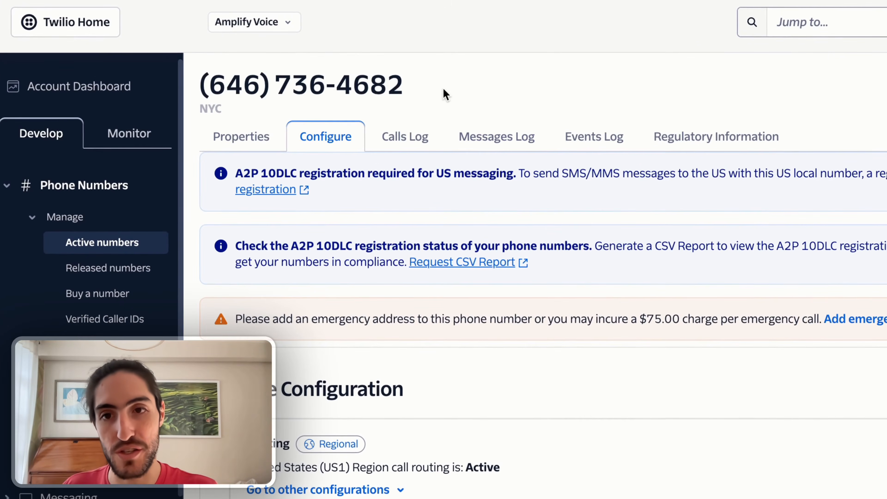
drag(436, 95, 200, 90)
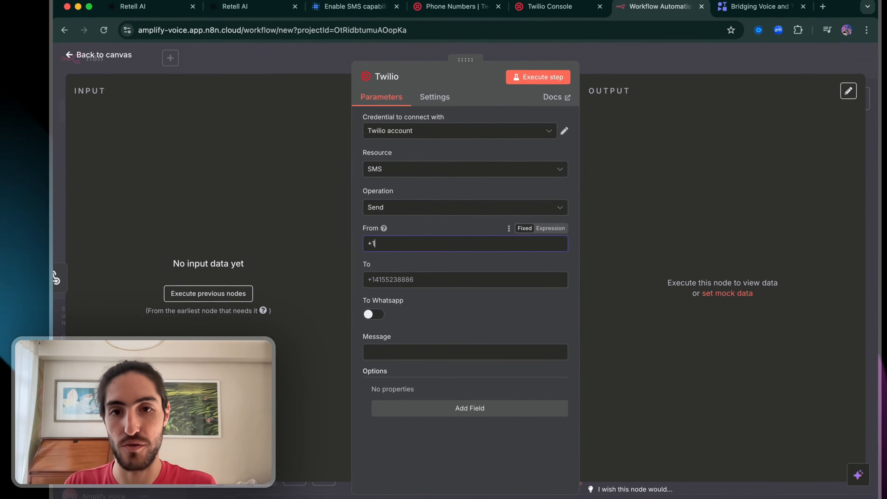
key(super+v)
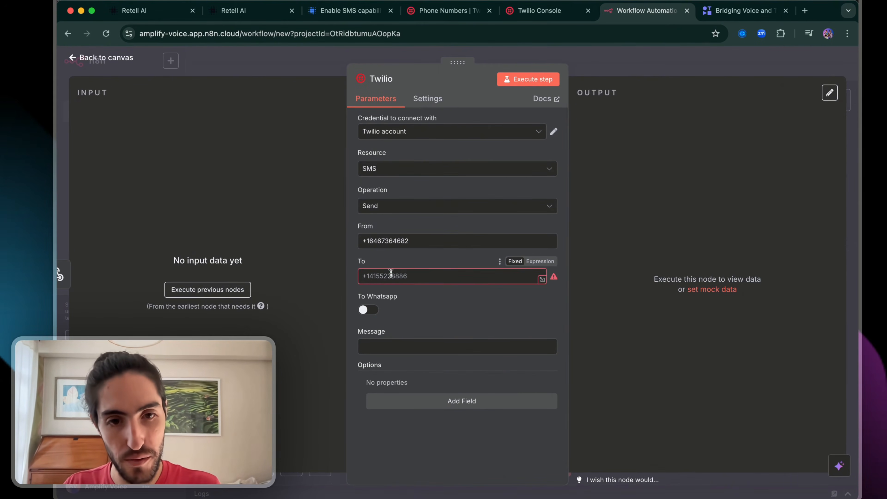
Set the Twilio node's message to "Please respond with your full name and email.".
key(super+v)
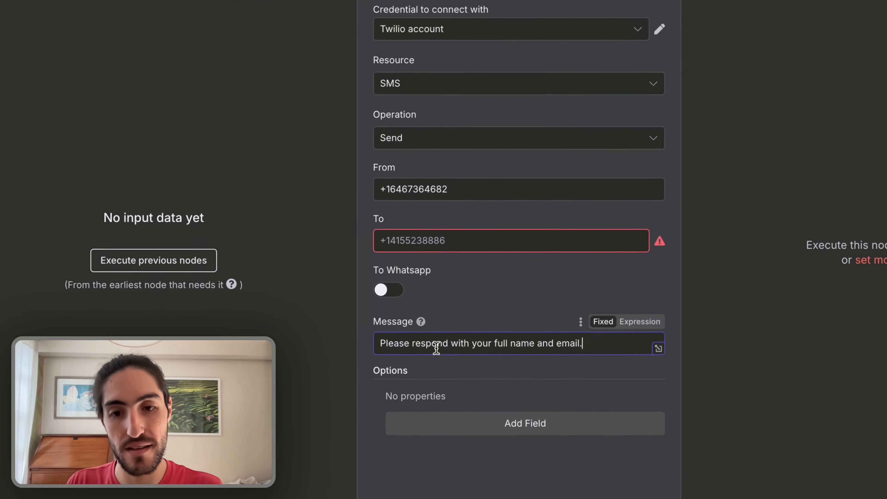
drag(362, 346, 507, 347)
click(599, 344)
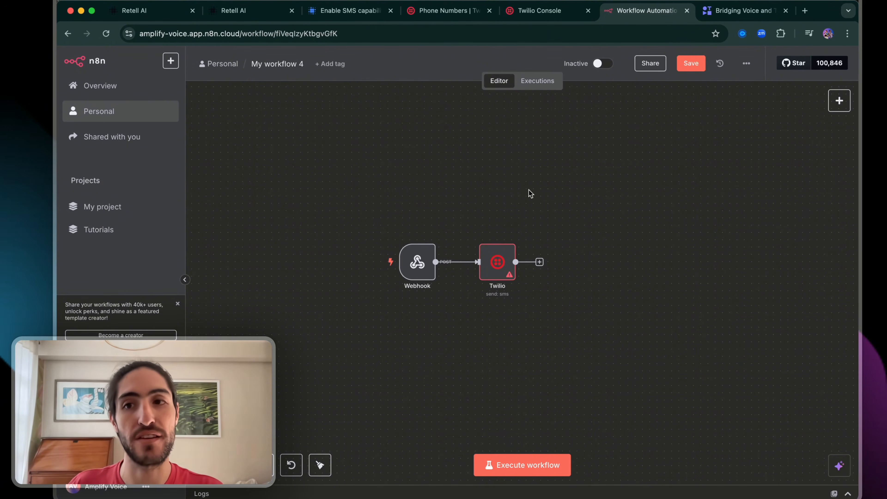
Deactivate the Twilio node and set the workflow to active.
click(184, 280)
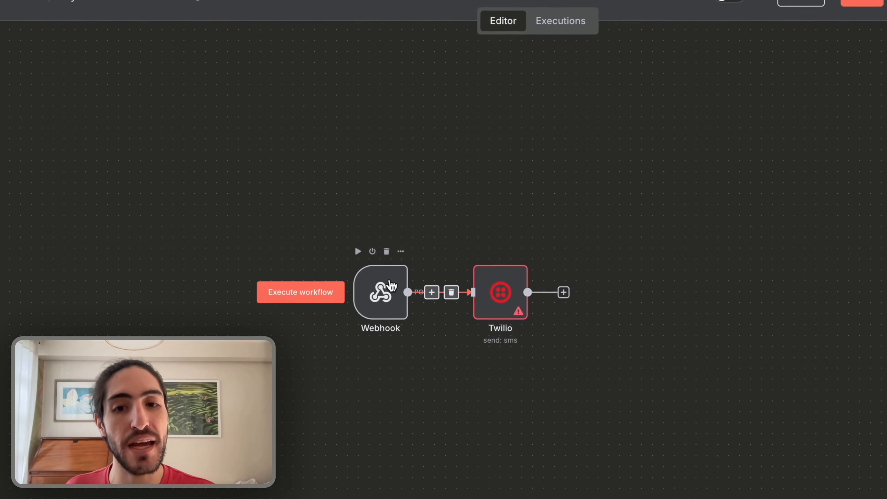
double_click(520, 304)
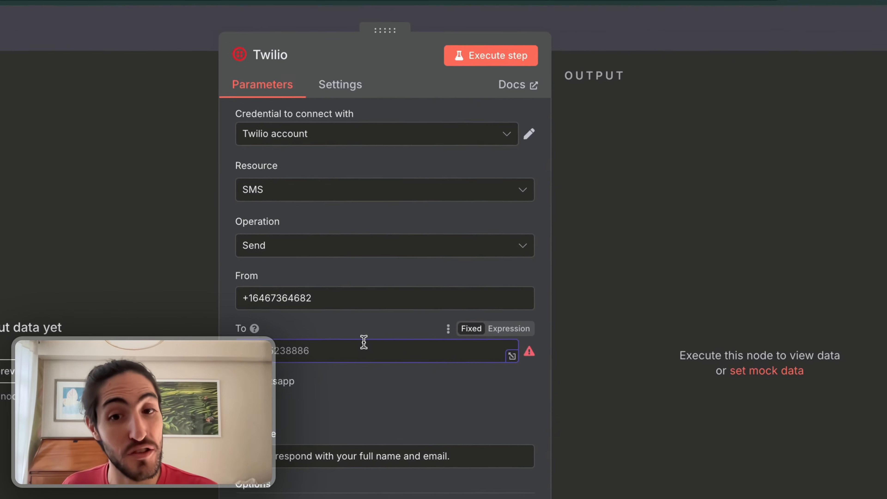
click(653, 38)
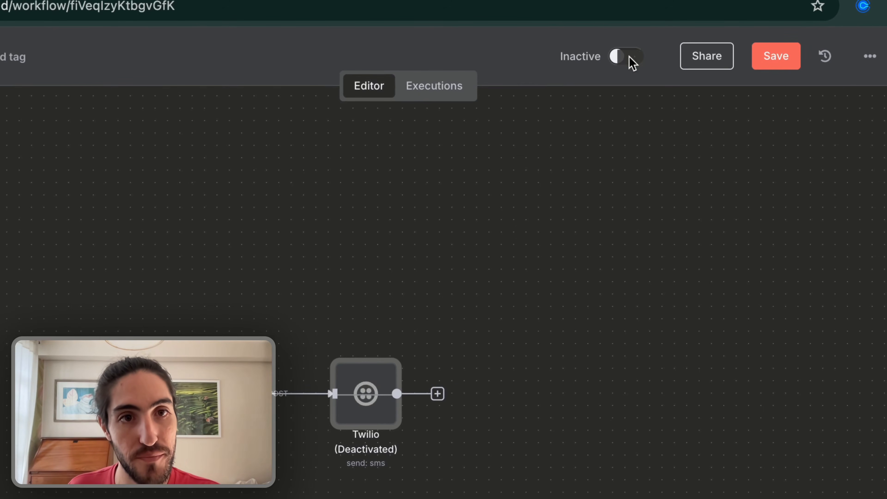
click(629, 57)
Switch to the Tutorial - SMS agent in Retell AI and publish it with an inbound and an outbound phone number assigned.
click(255, 15)
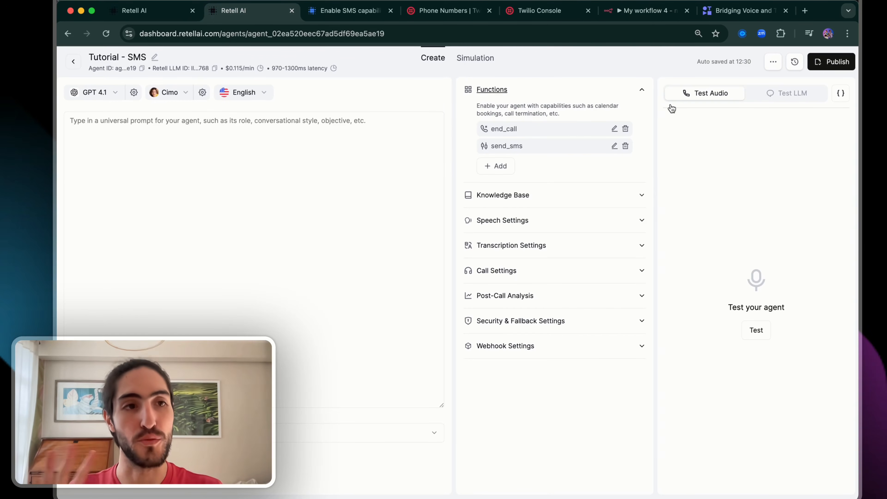
click(836, 62)
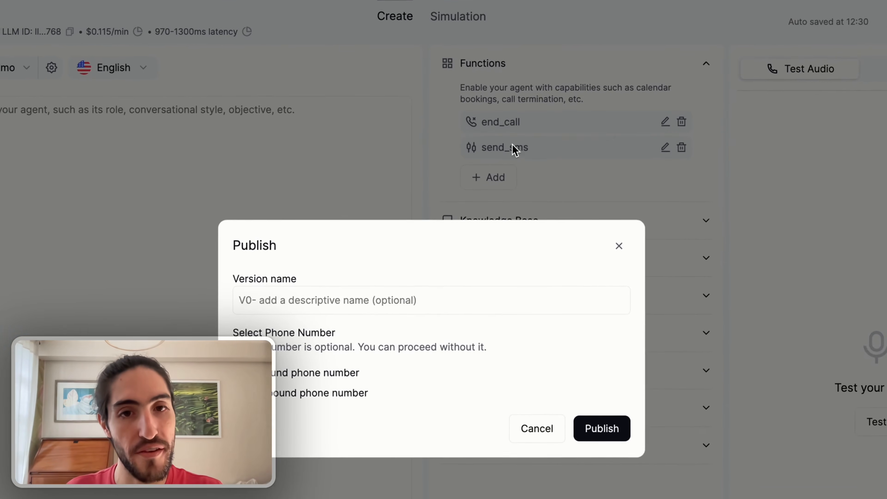
click(298, 311)
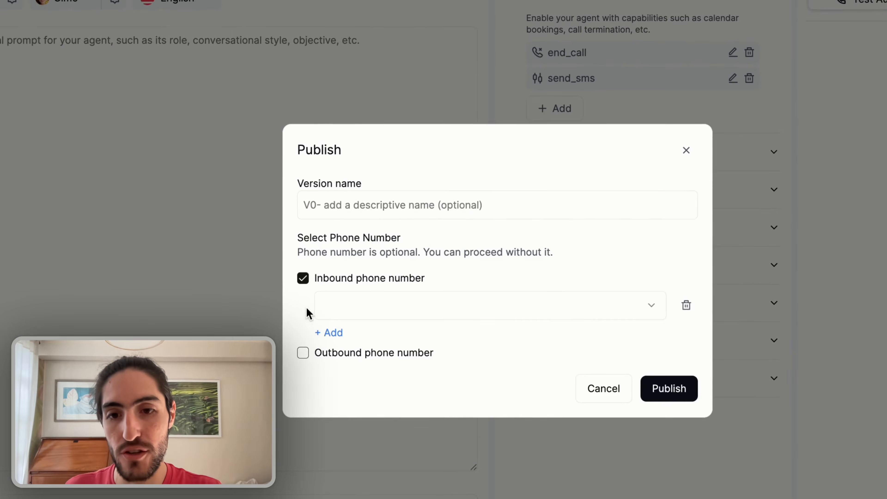
click(355, 319)
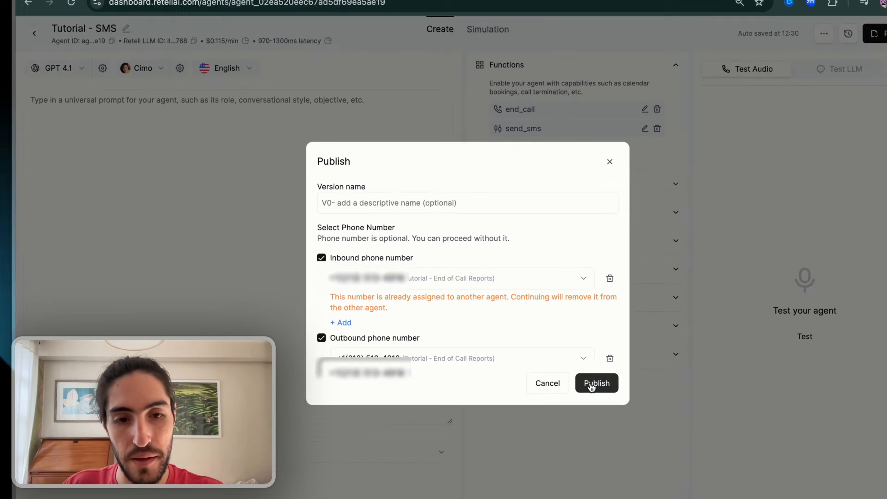
click(594, 383)
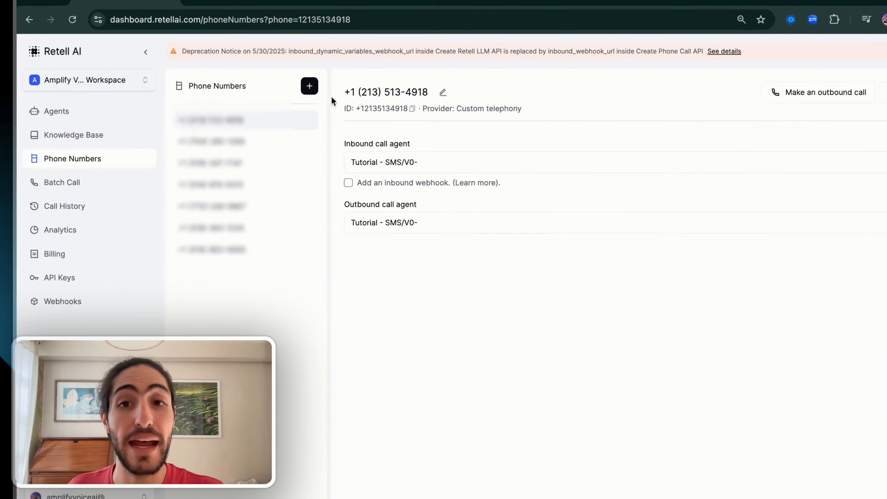
Examine the phone number's page in Retell AI, including its inbound and outbound call agent assignments.
drag(342, 93, 432, 93)
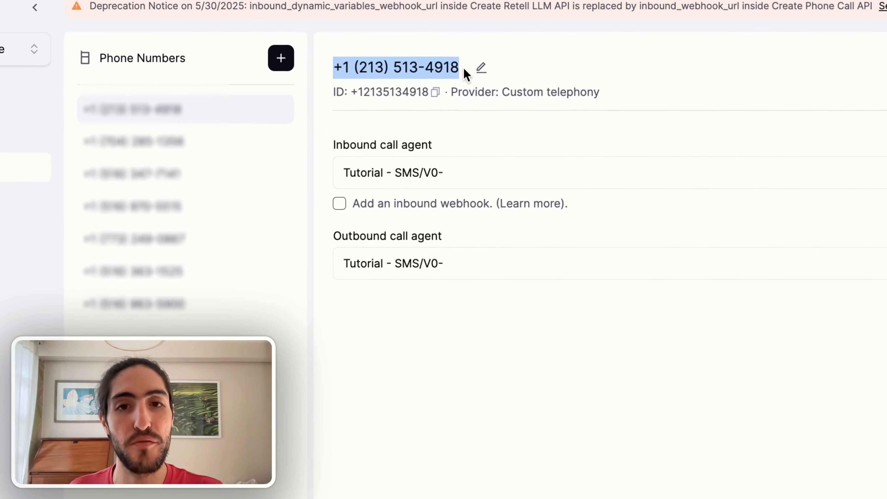
click(463, 74)
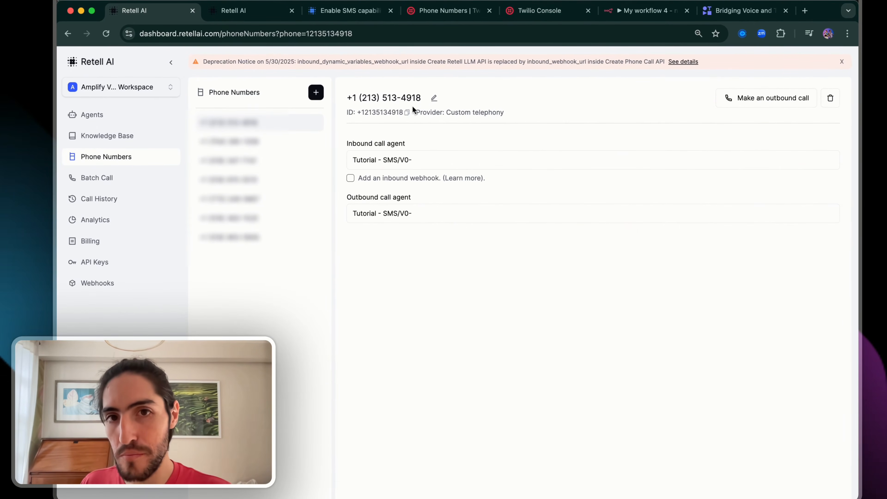
click(343, 99)
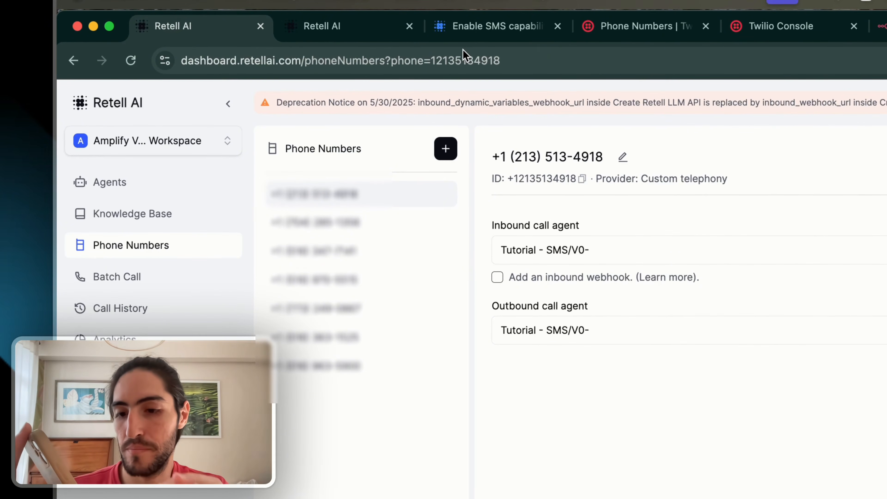
Switch to n8n, open the Webhook output of the latest execution and search it for "number" to examine the caller's number field.
click(728, 26)
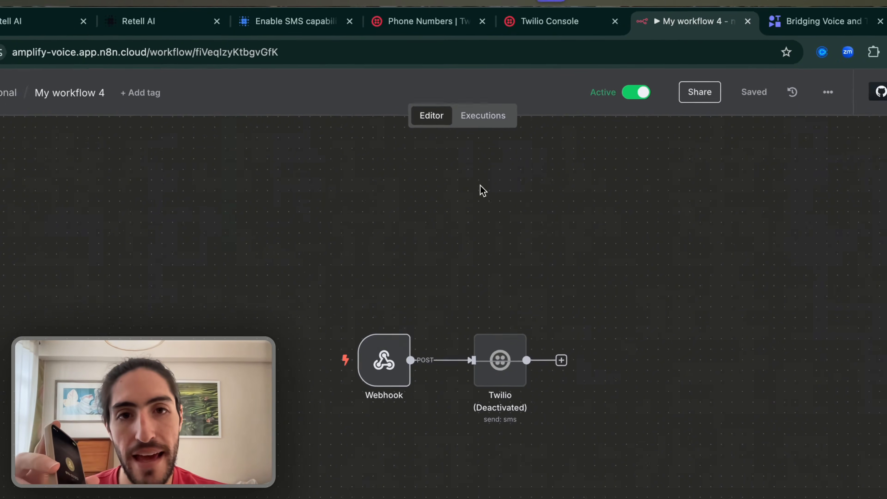
click(480, 131)
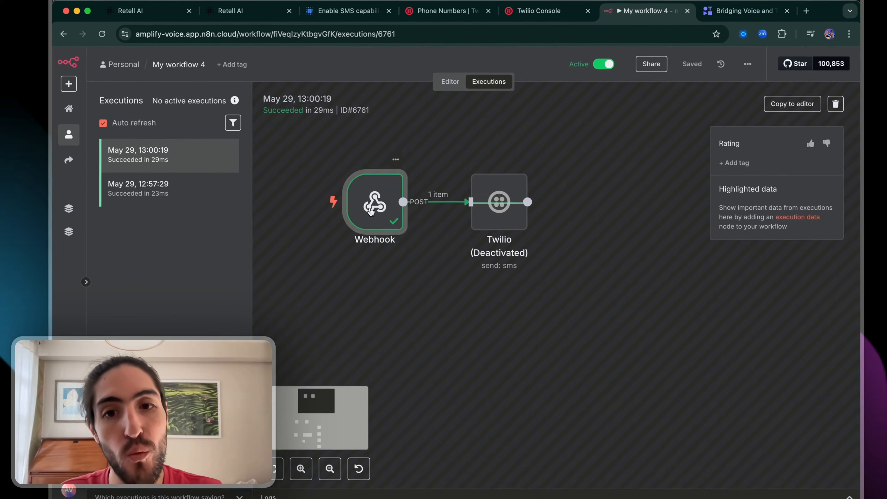
double_click(183, 287)
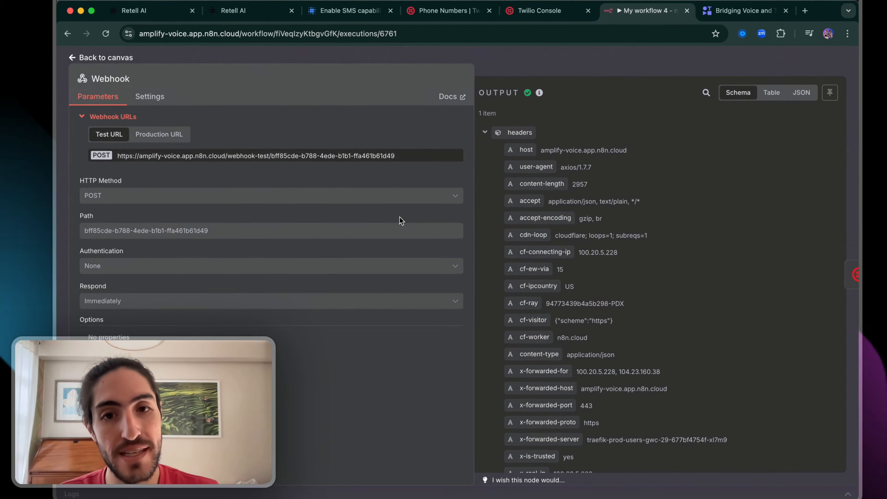
click(486, 132)
key(super+f)
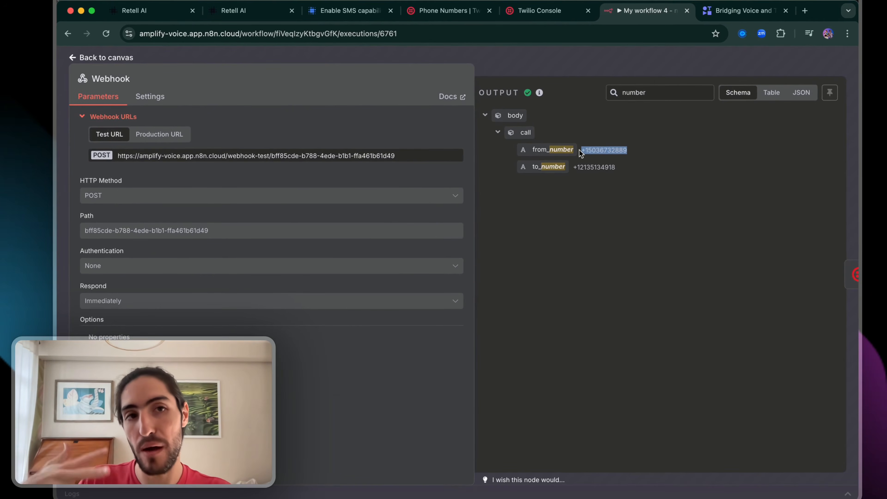
drag(578, 150, 627, 151)
key(Escape)
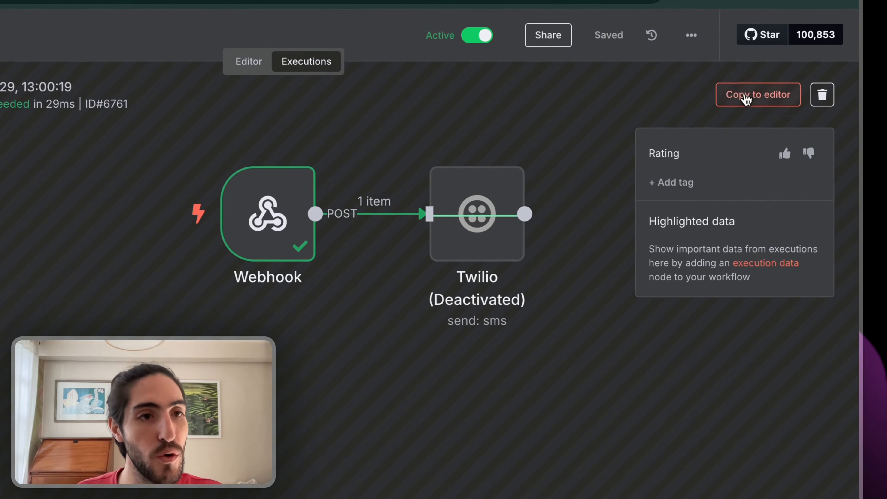
Copy the latest execution's data to the editor, check the pinned Webhook output and reactivate the Twilio node.
click(754, 98)
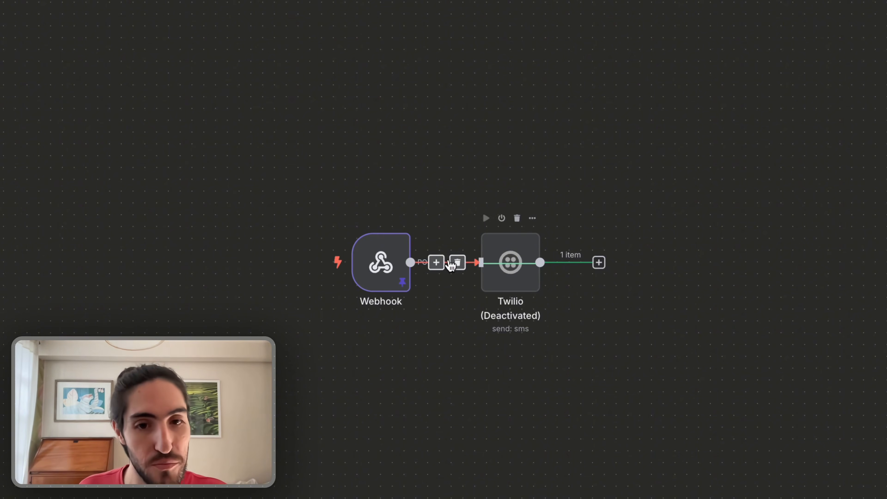
double_click(380, 261)
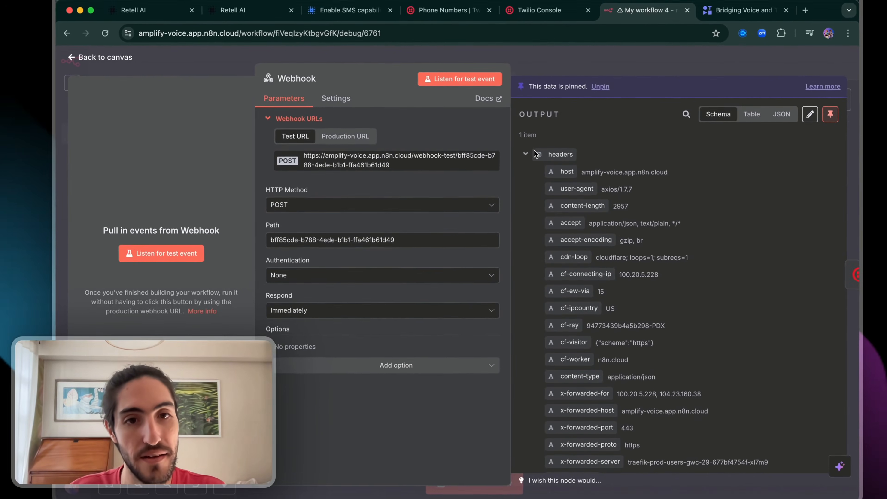
key(Escape)
click(477, 241)
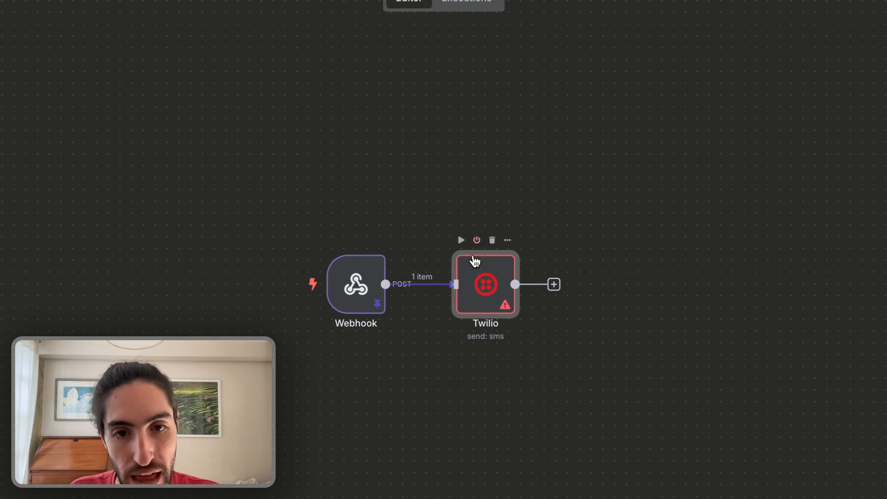
Find the from_number field in the Twilio node's input data and map it to To as {{ $json.body.call.from_number }}.
double_click(488, 297)
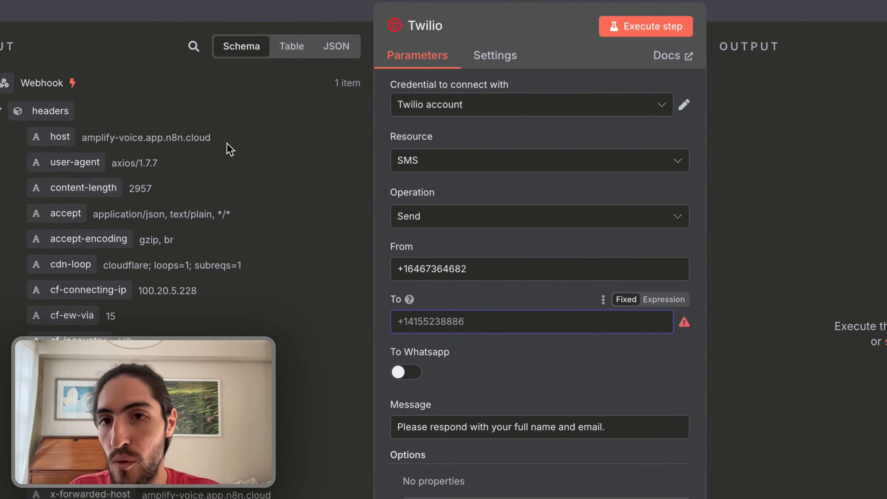
click(71, 15)
text(from_n)
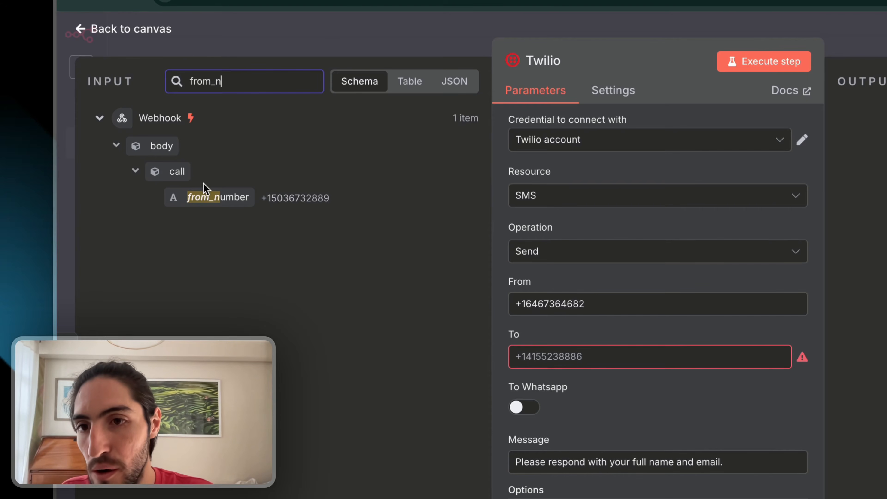
drag(203, 193, 642, 349)
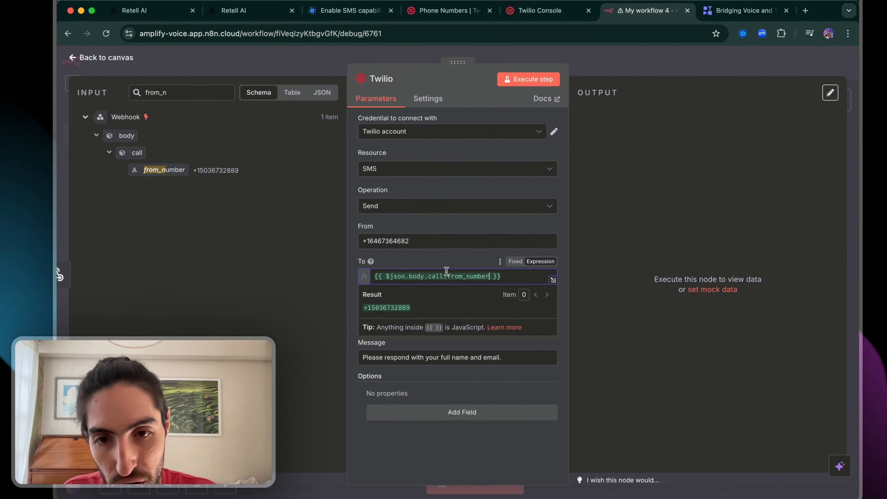
Execute the Twilio step to send the test SMS, examine its output and return to the canvas.
click(449, 266)
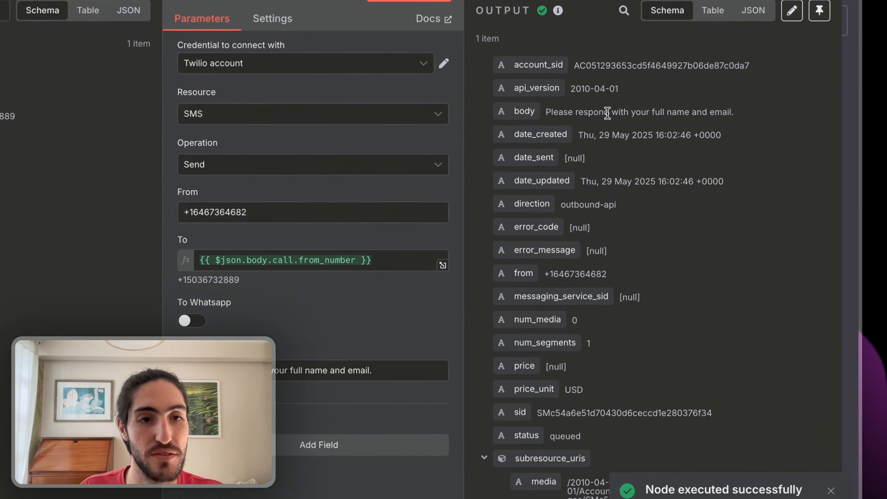
scroll(669, 352, down, 3)
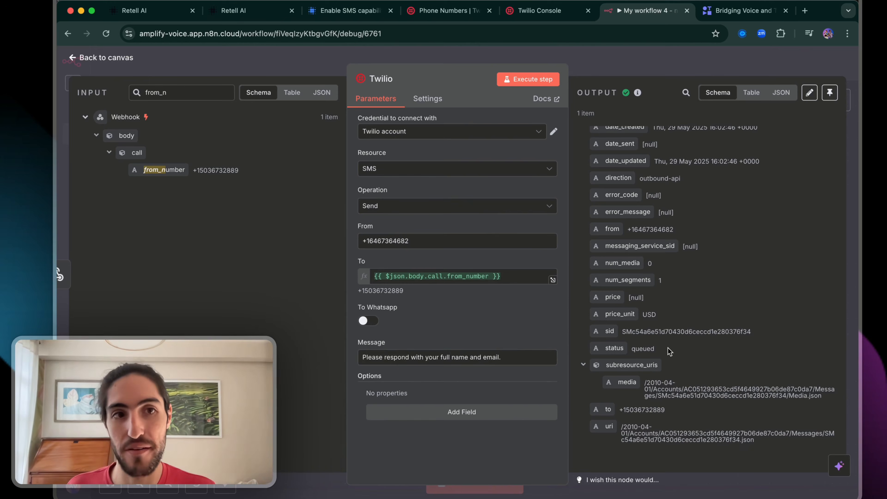
click(660, 65)
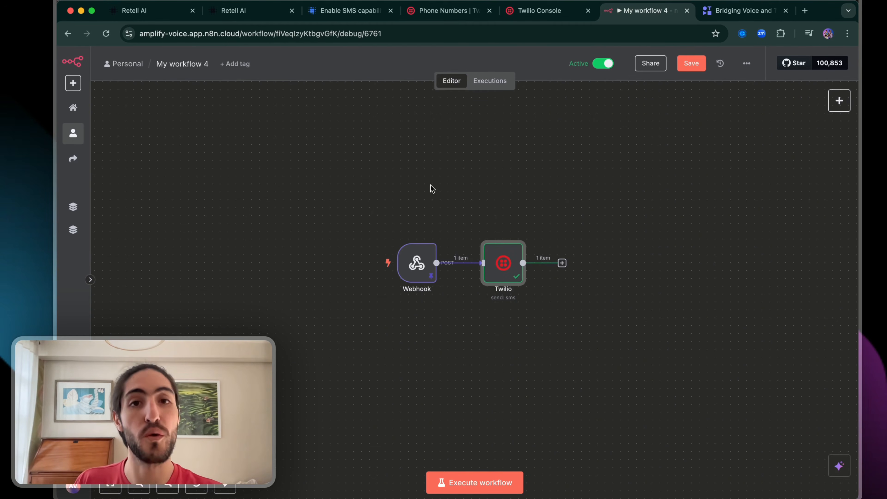
Paste in the Receive SMS reply webhook node and set its HTTP method to POST.
key(super+v)
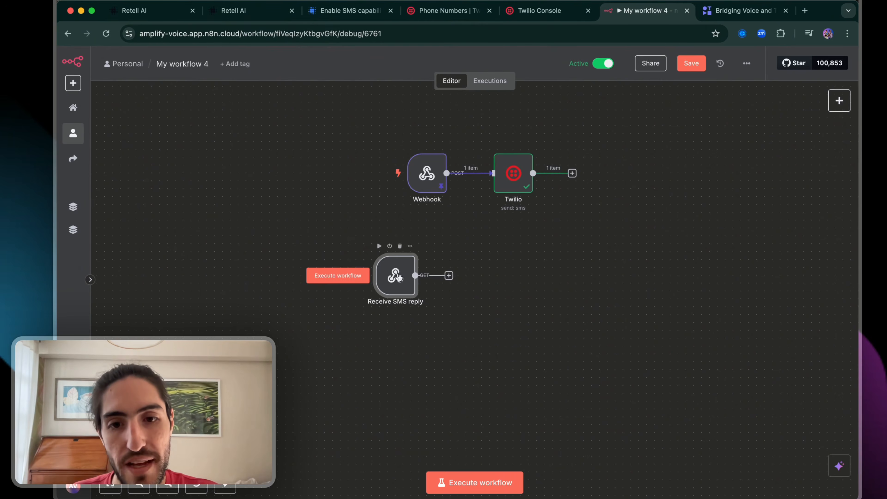
double_click(390, 286)
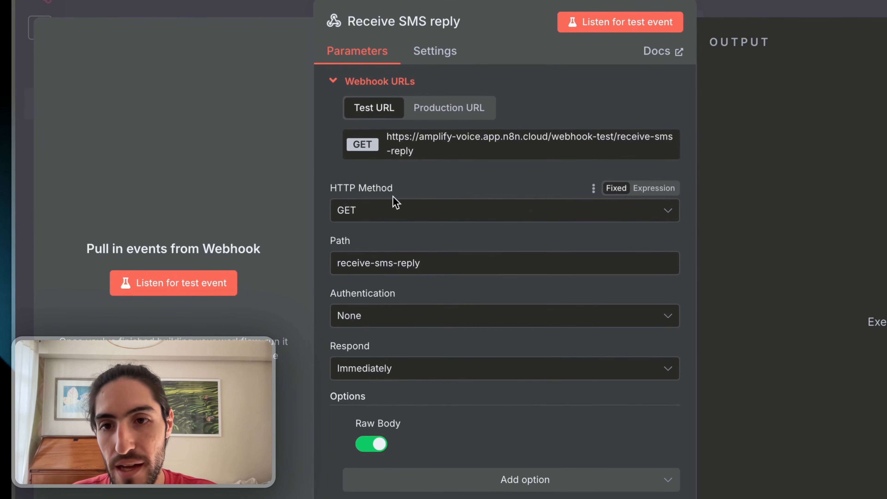
click(393, 206)
click(386, 361)
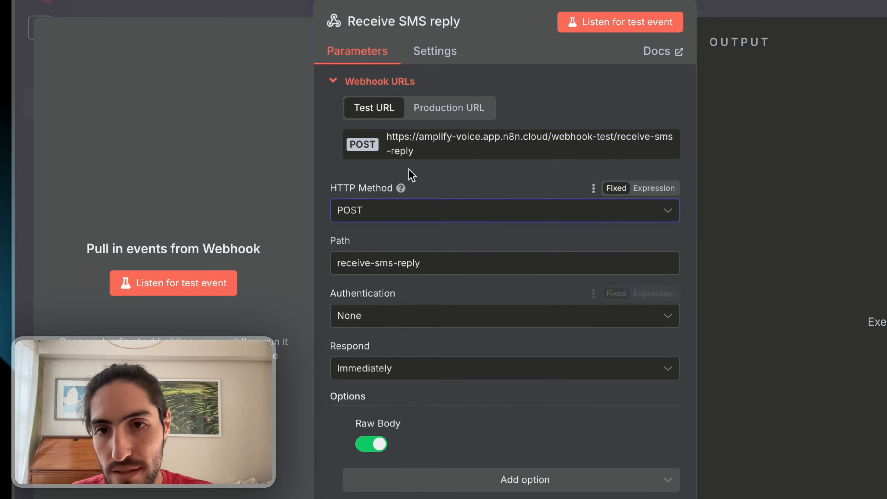
Copy the Receive SMS reply node's production URL and find the messaging configuration of the phone number in Twilio.
click(449, 107)
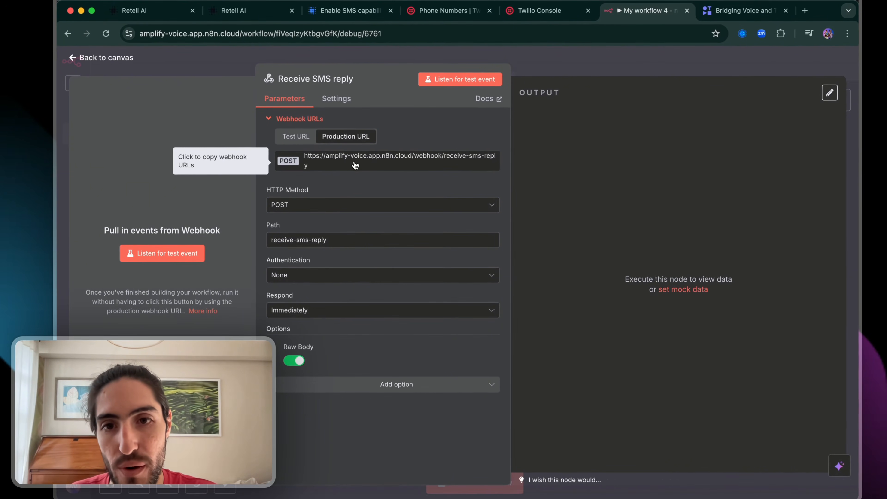
click(450, 11)
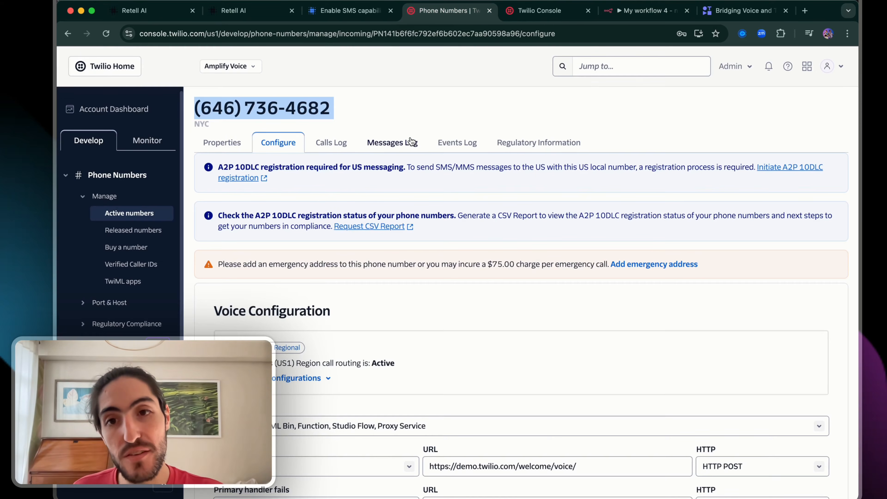
scroll(411, 141, down, 2)
scroll(411, 141, up, 2)
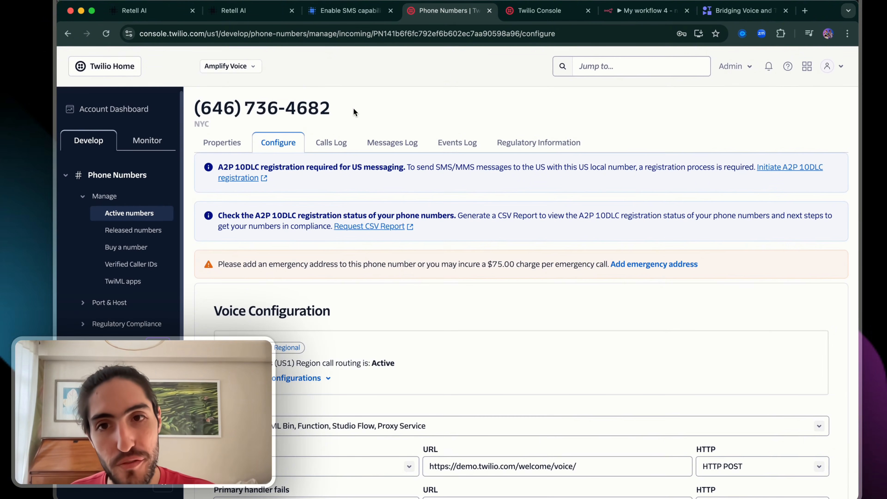
scroll(354, 112, down, 15)
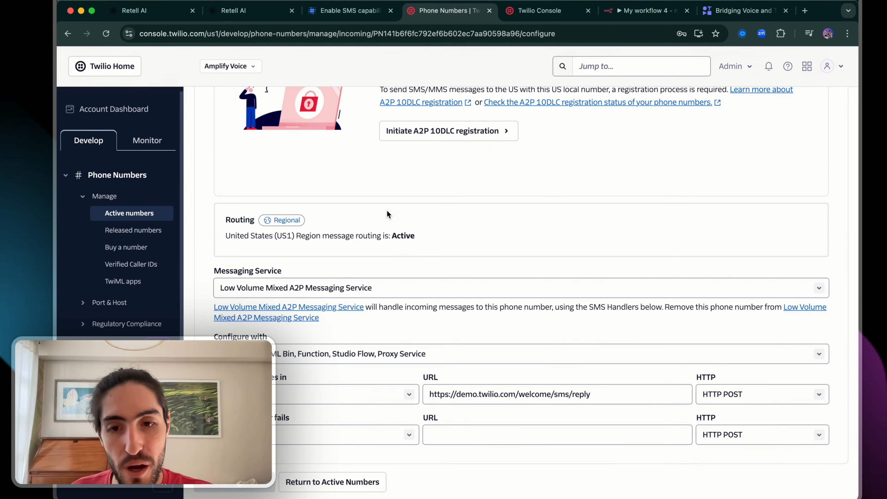
drag(385, 253, 421, 336)
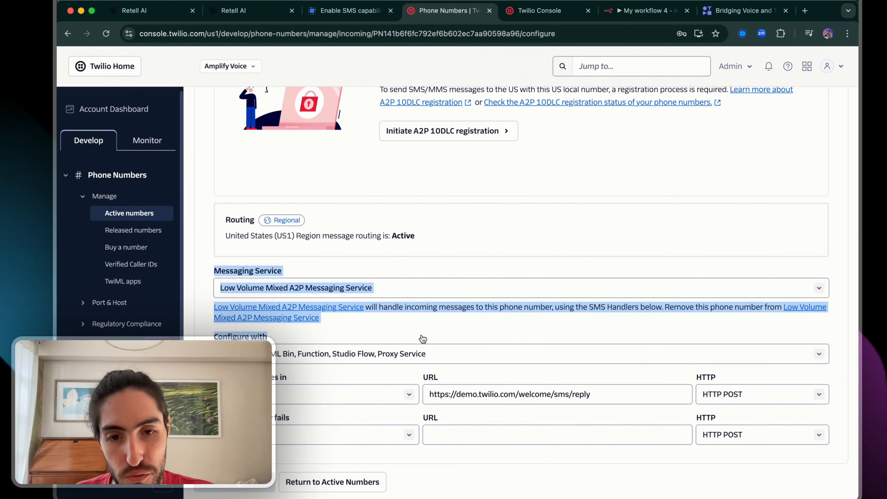
click(462, 329)
click(500, 395)
double_click(457, 396)
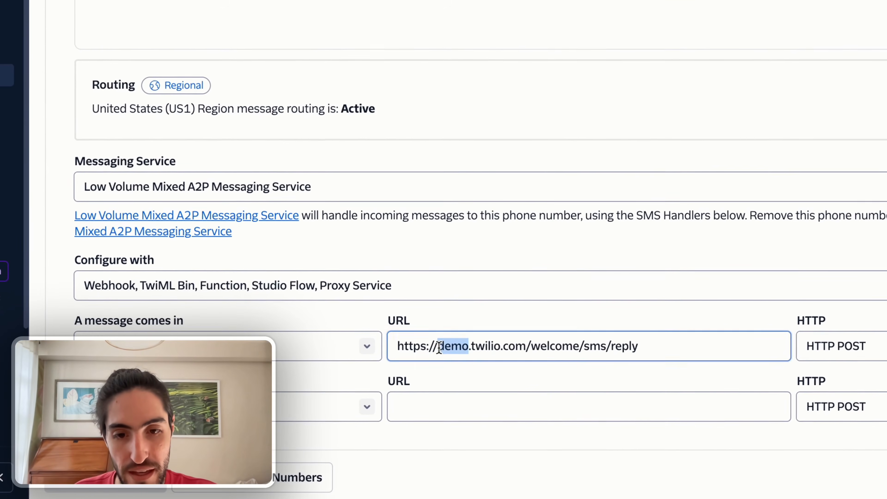
key(ctrl+a)
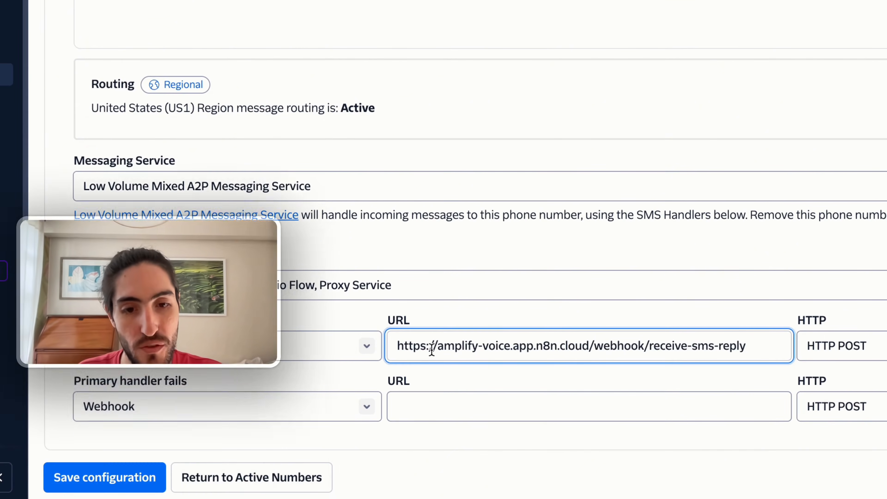
click(77, 317)
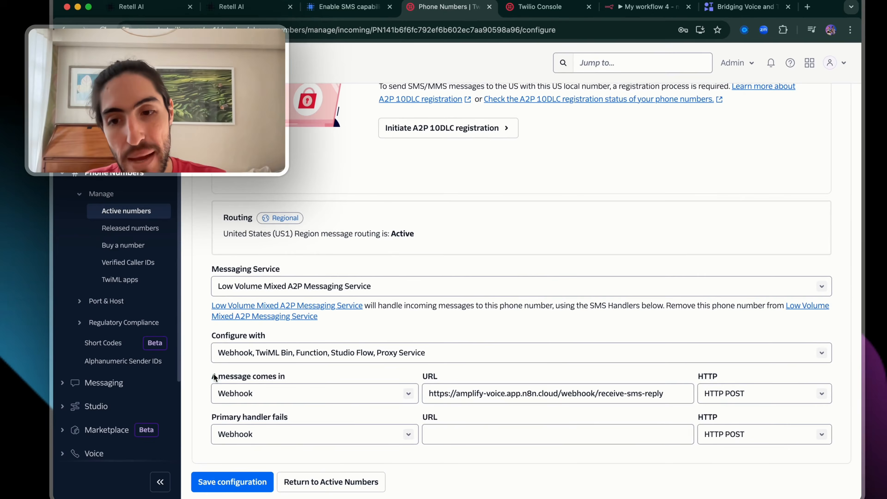
drag(213, 374, 561, 417)
click(601, 375)
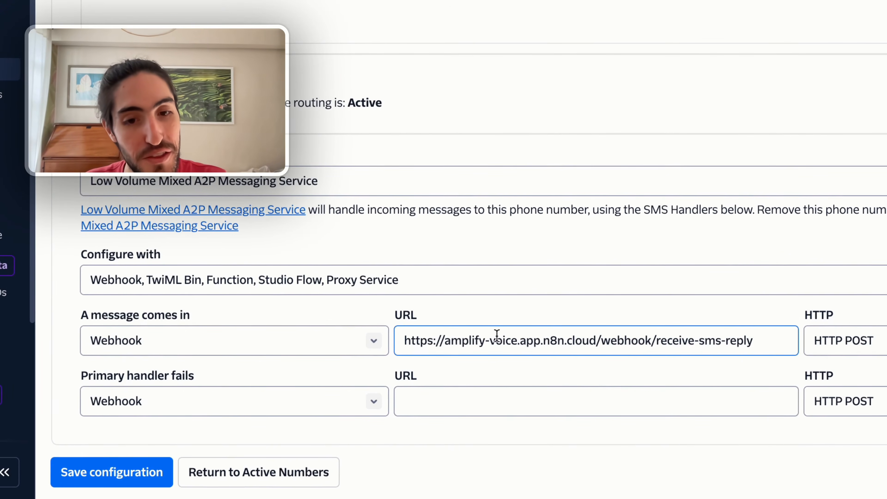
click(752, 340)
drag(752, 341, 459, 340)
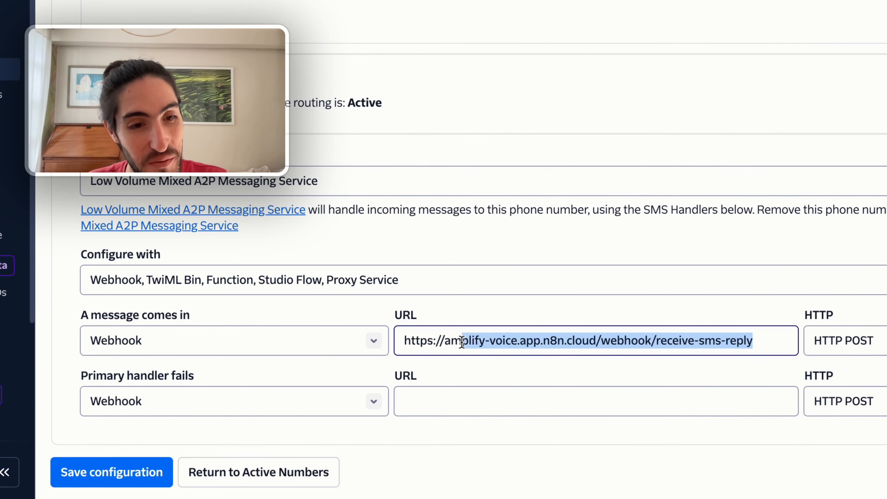
click(112, 472)
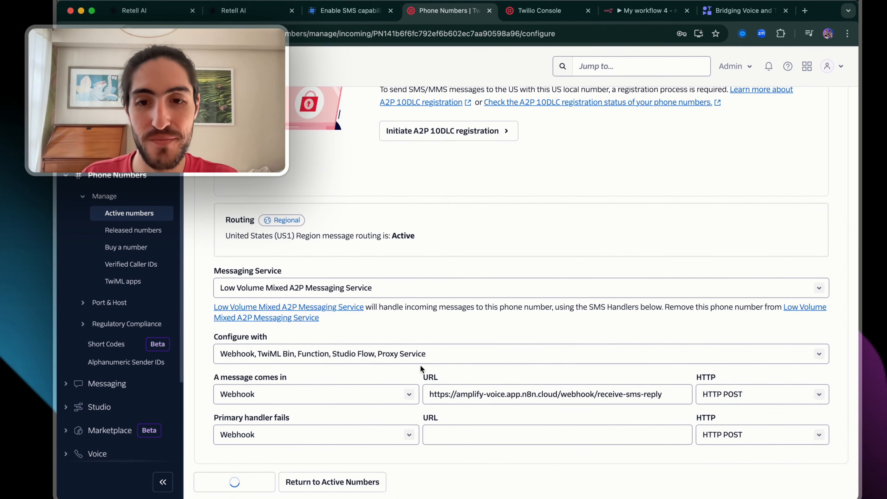
Switch back to the n8n workflow, close the Receive SMS reply node and save the workflow.
click(636, 12)
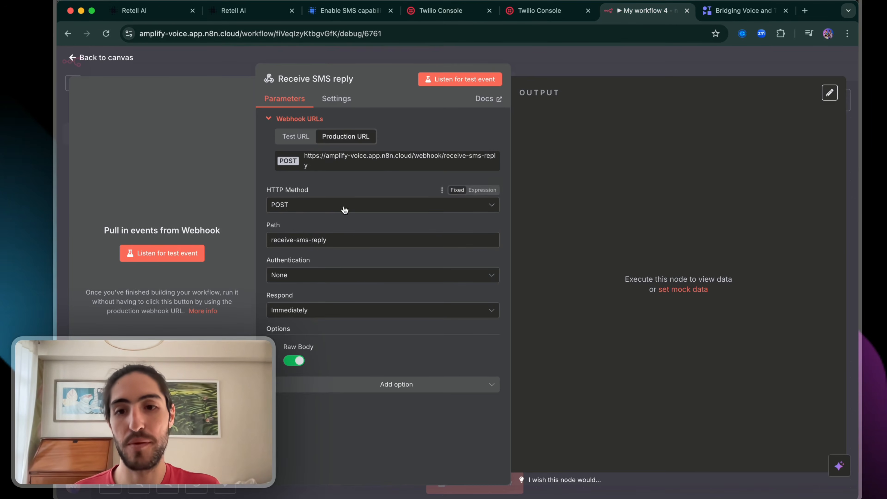
key(Escape)
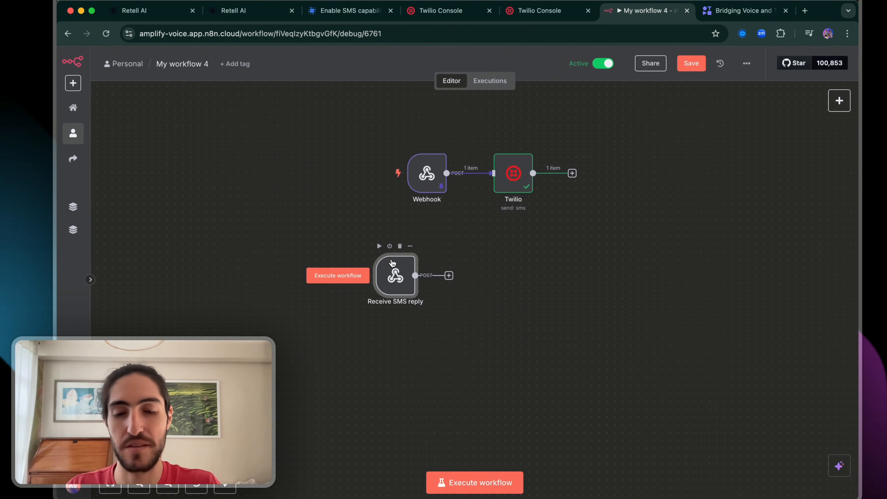
click(691, 63)
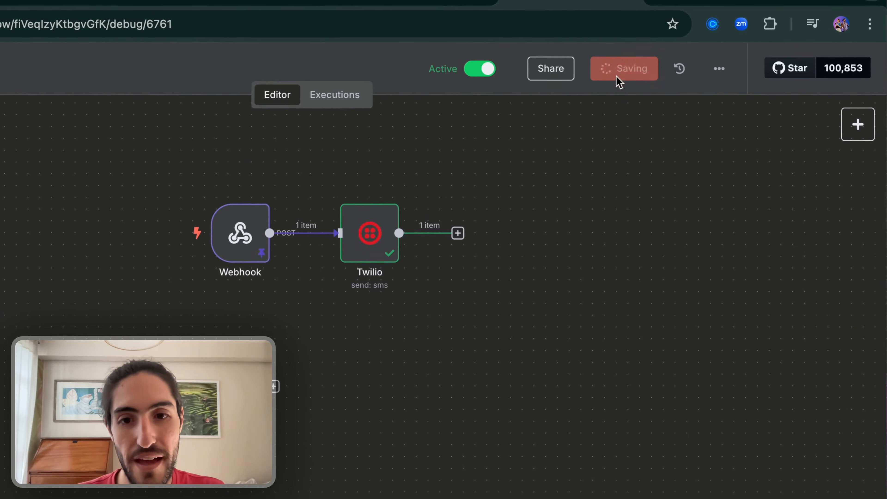
Open the newest execution, check the Receive SMS reply node's output and copy the execution data to the editor.
click(346, 102)
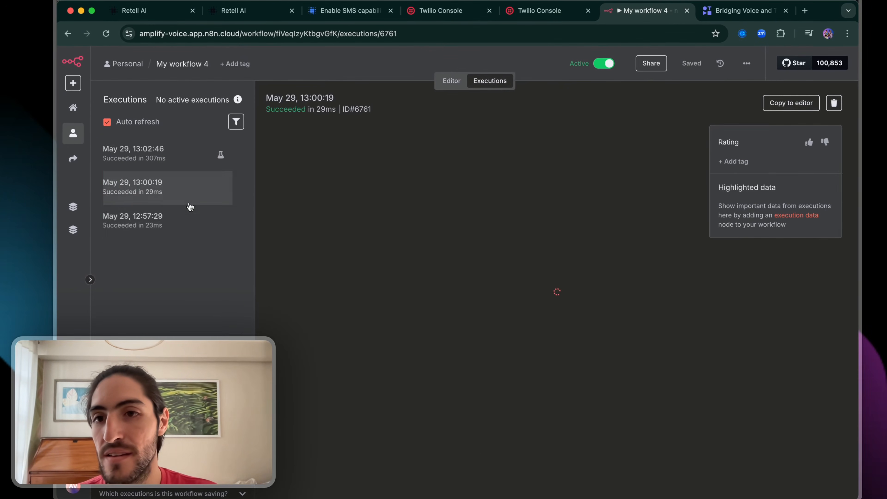
click(164, 157)
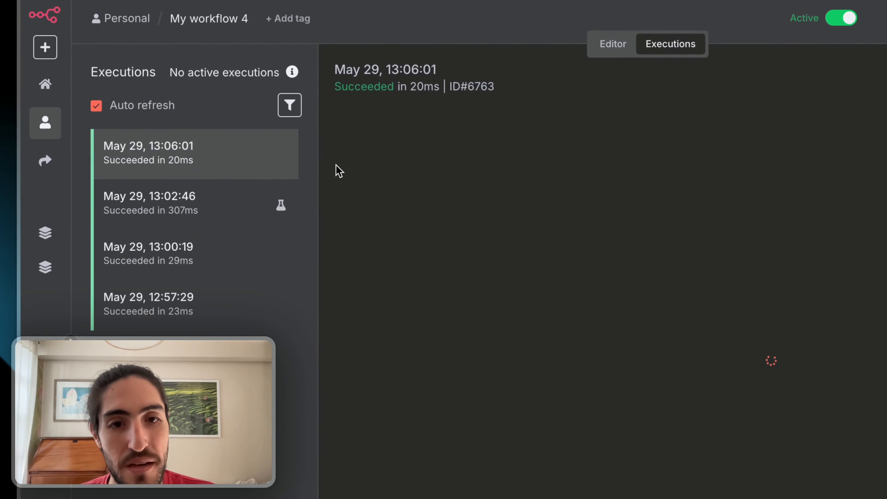
double_click(494, 380)
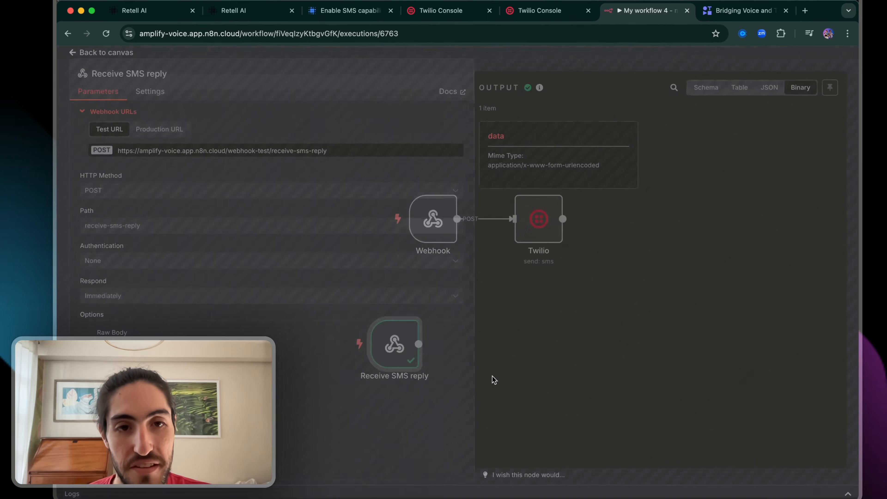
click(599, 67)
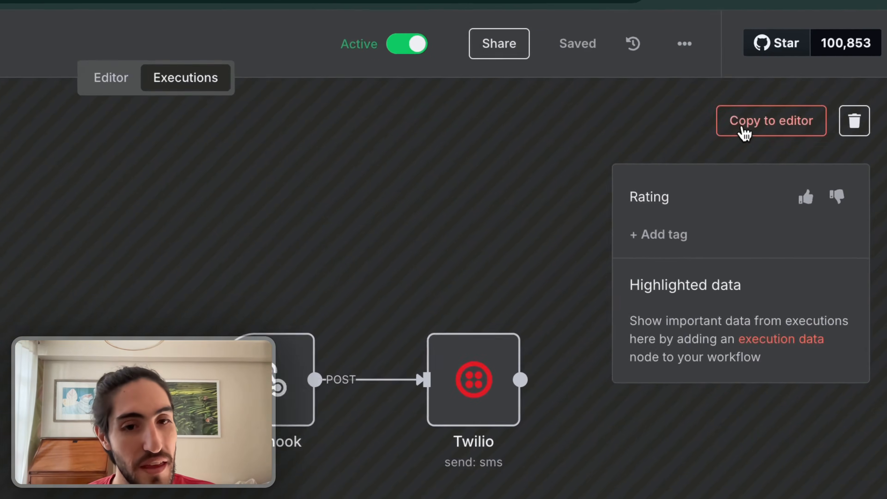
click(773, 105)
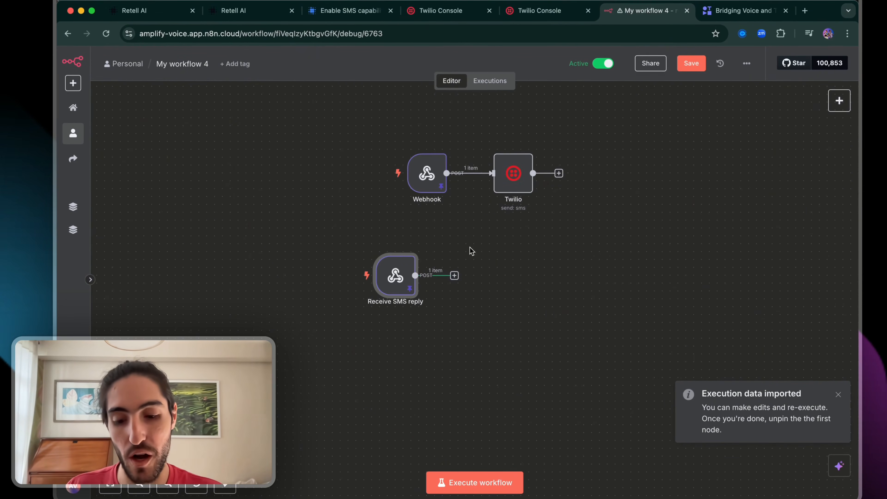
Add an Information Extractor node after Receive SMS reply and return to the canvas.
click(839, 100)
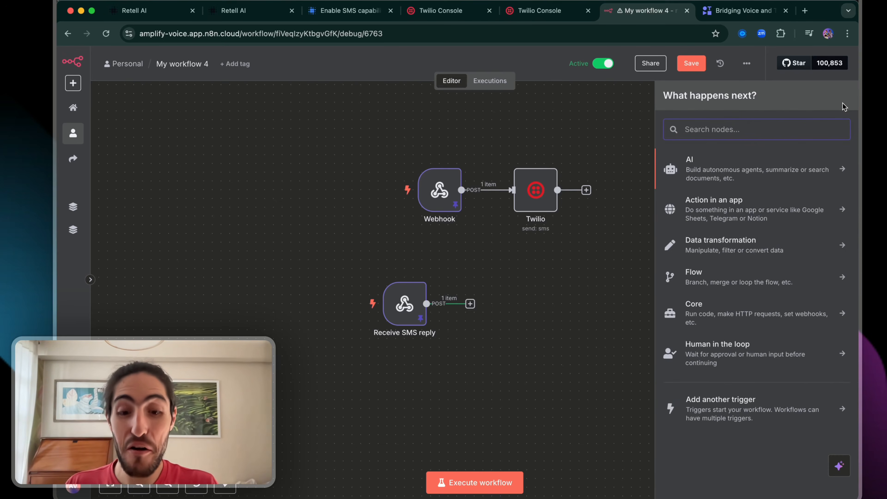
text(inform)
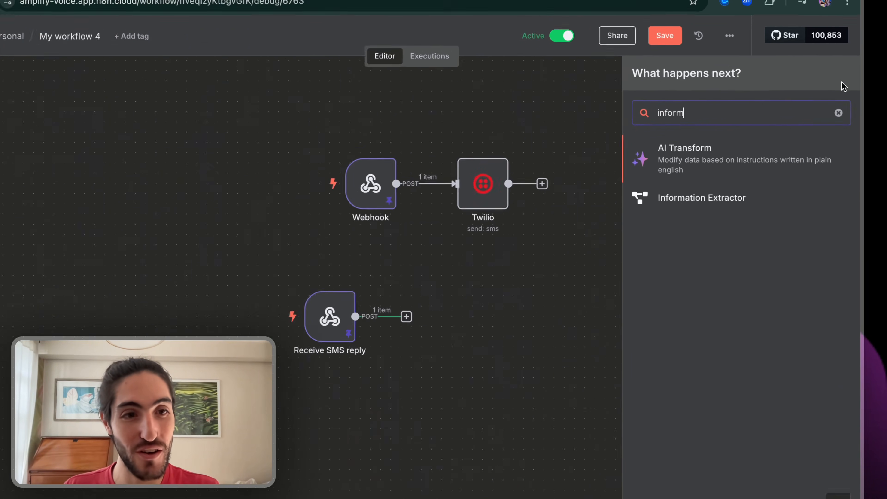
click(644, 199)
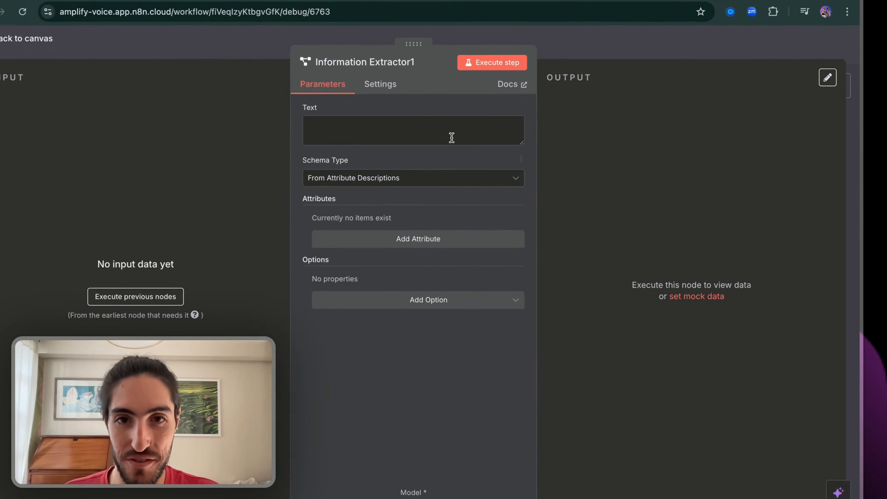
key(Escape)
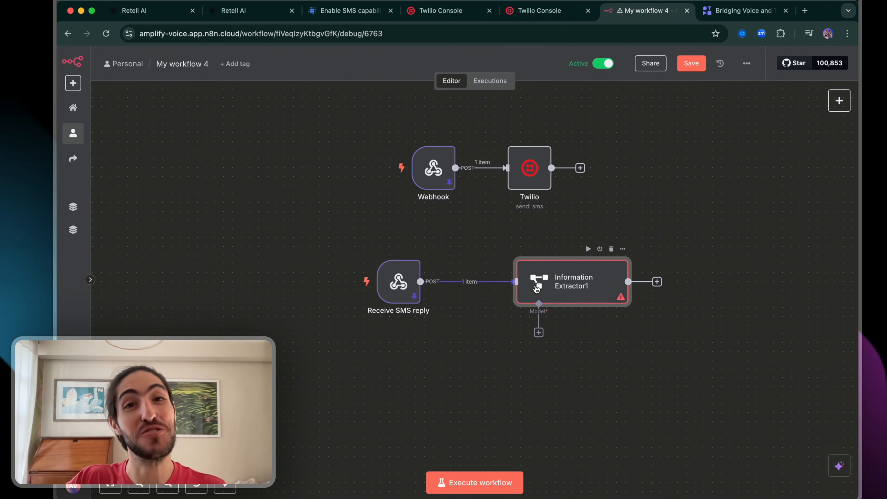
Find the Body field in the Information Extractor's input data and map it to Text as {{ $json.body.Body }}.
double_click(536, 288)
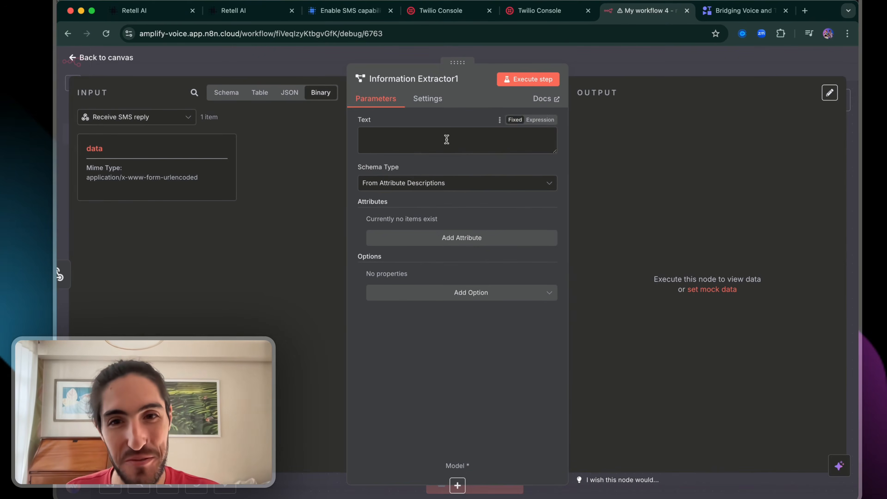
click(227, 93)
click(96, 135)
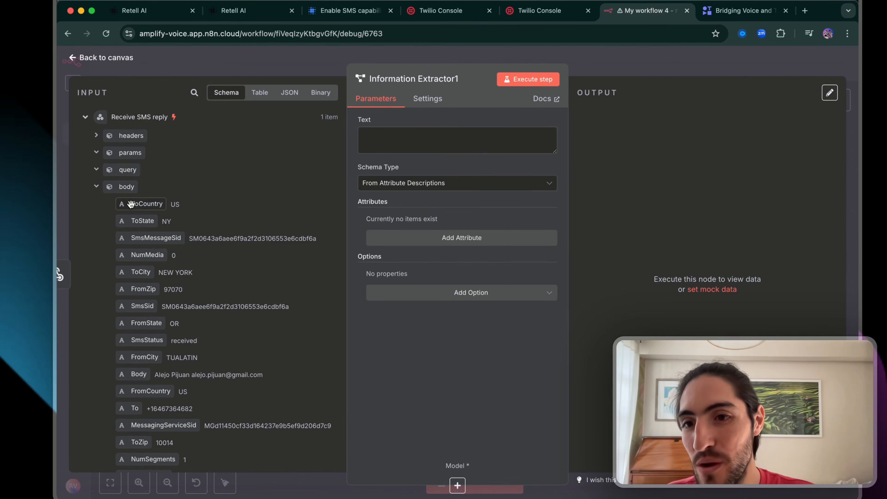
scroll(131, 204, down, 5)
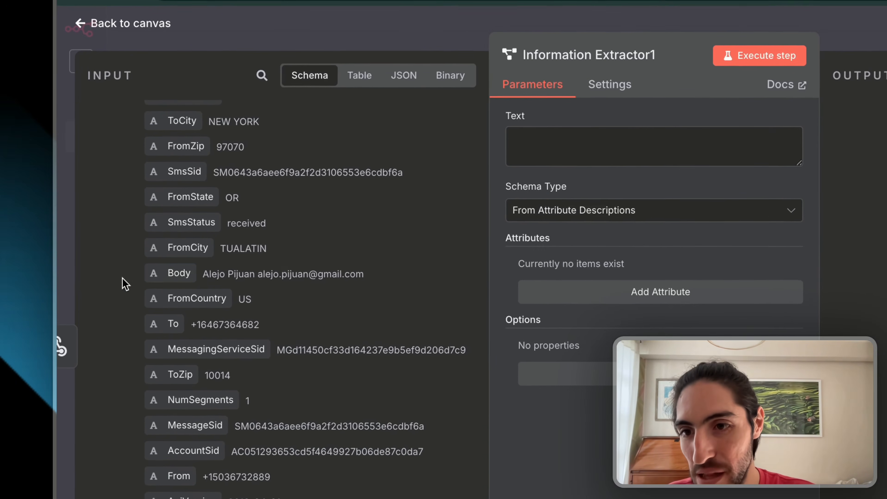
drag(164, 273, 559, 147)
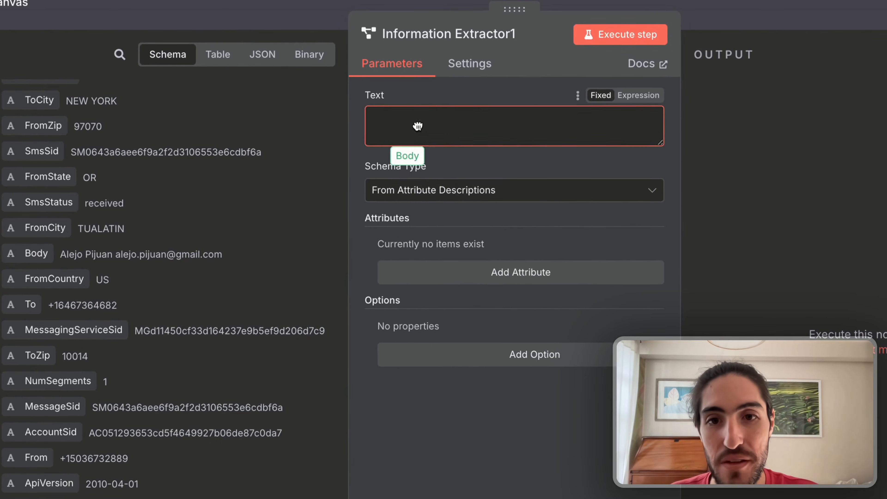
drag(418, 126, 416, 125)
drag(531, 118, 396, 118)
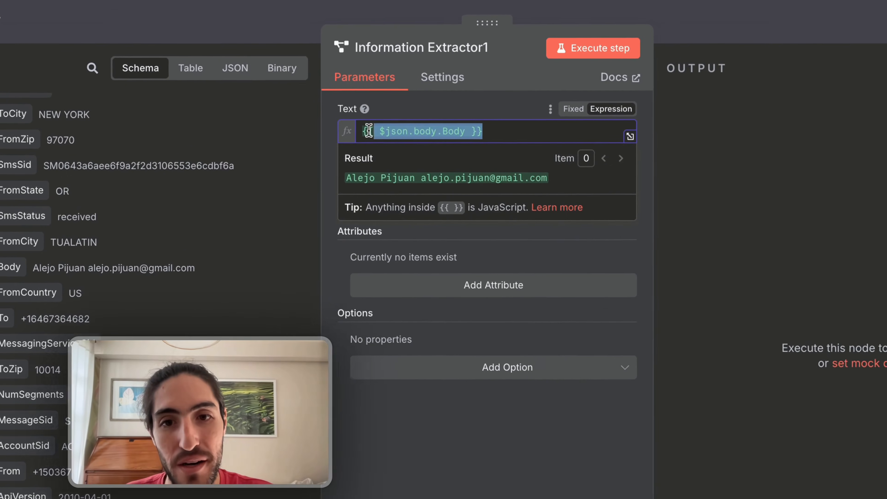
drag(346, 177, 553, 177)
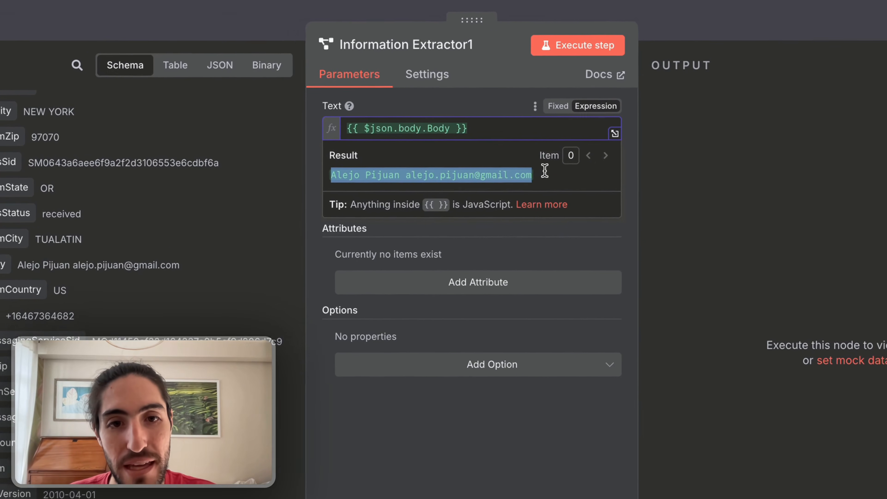
click(584, 229)
Set the schema type to Generate From JSON Example and define the example keys first_name, last_name and email.
click(411, 187)
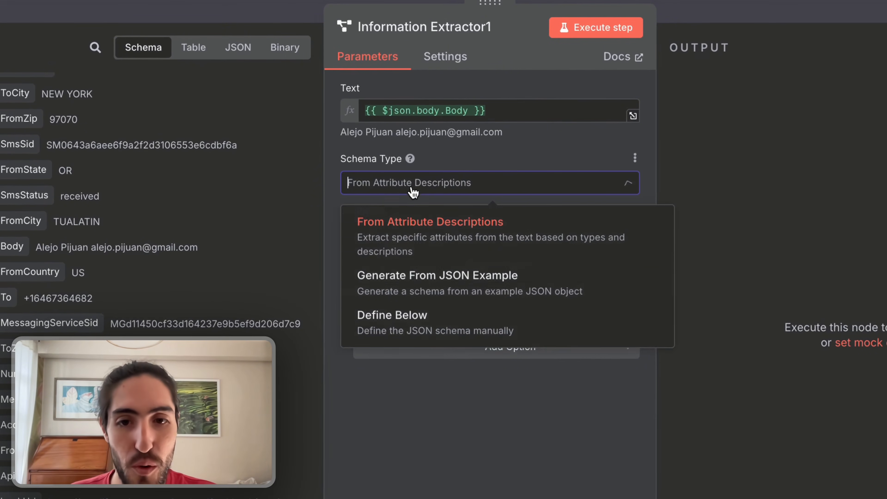
click(430, 287)
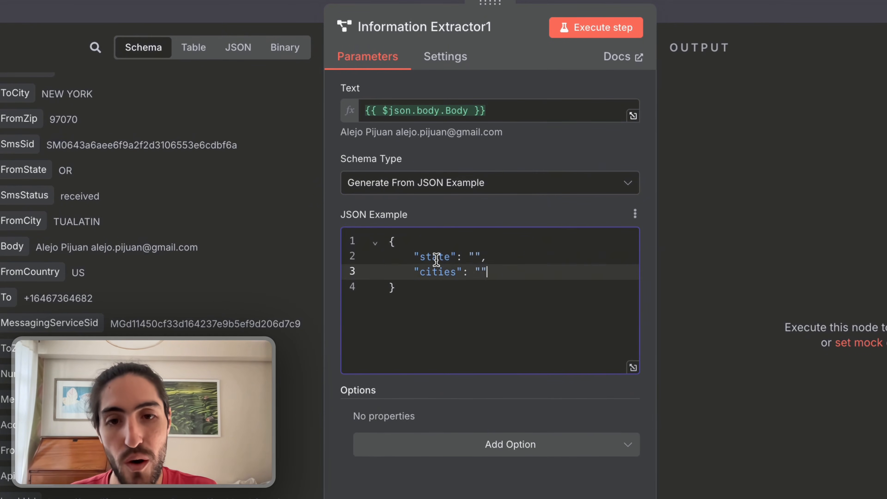
double_click(436, 258)
text(first_nam)
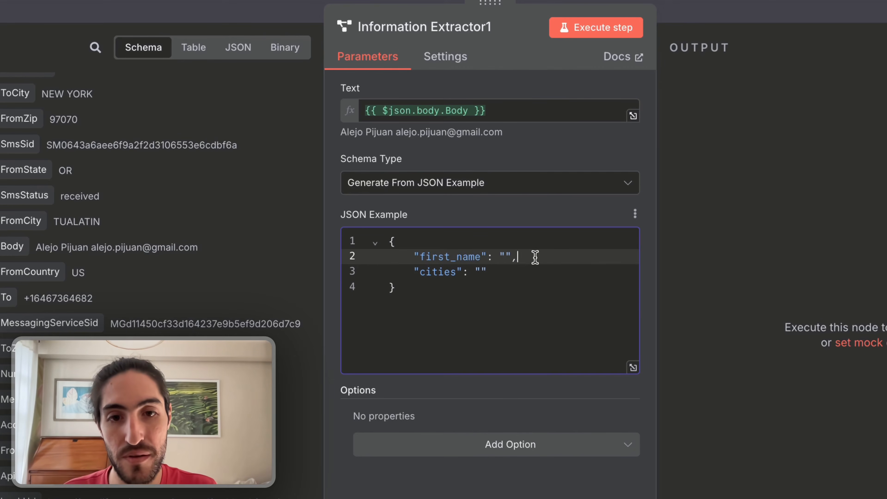
key(Return)
text("last_name": "",)
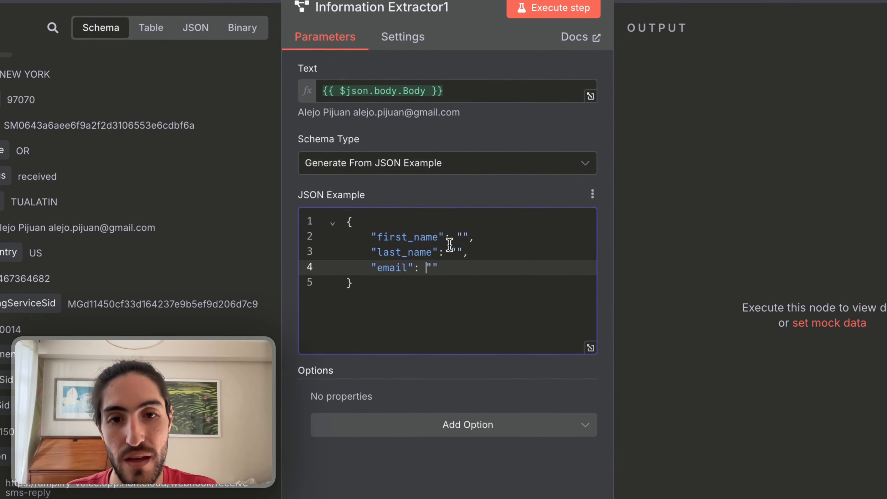
Fill the JSON example's first_name, last_name and email keys with sample values, compare them with the mapped Text, and return to the canvas.
click(505, 255)
click(455, 251)
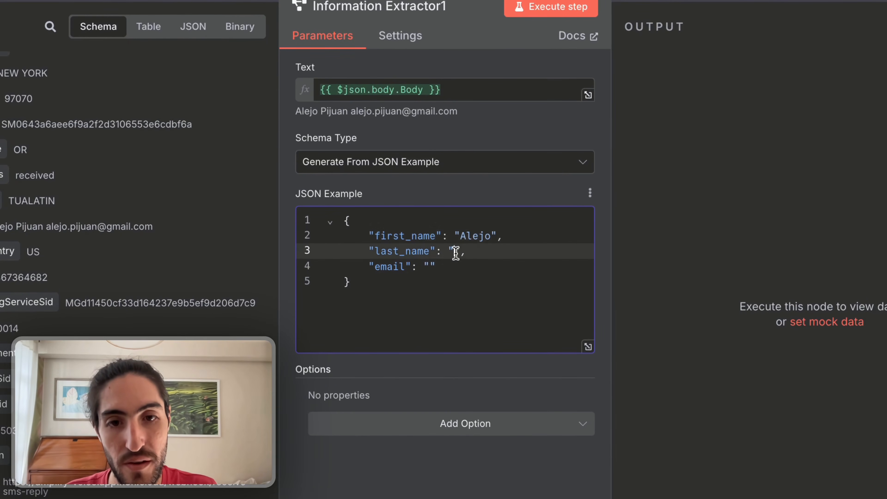
click(429, 266)
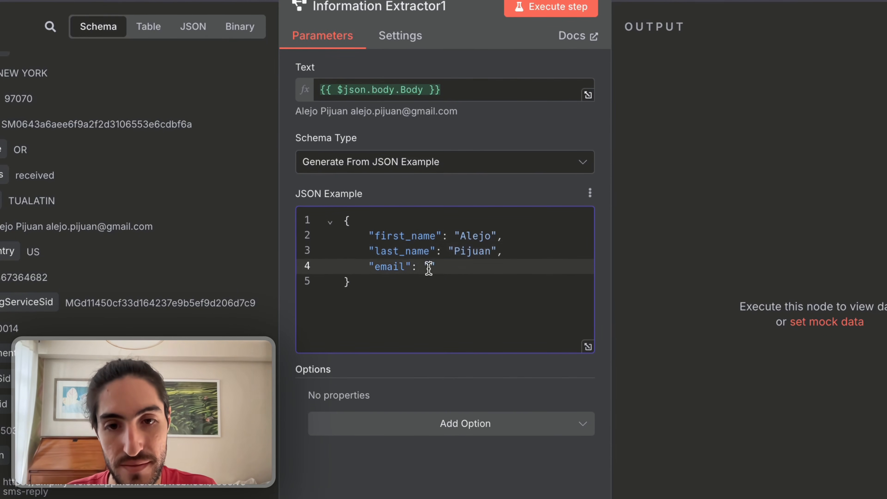
key(ctrl+v)
drag(461, 294, 311, 207)
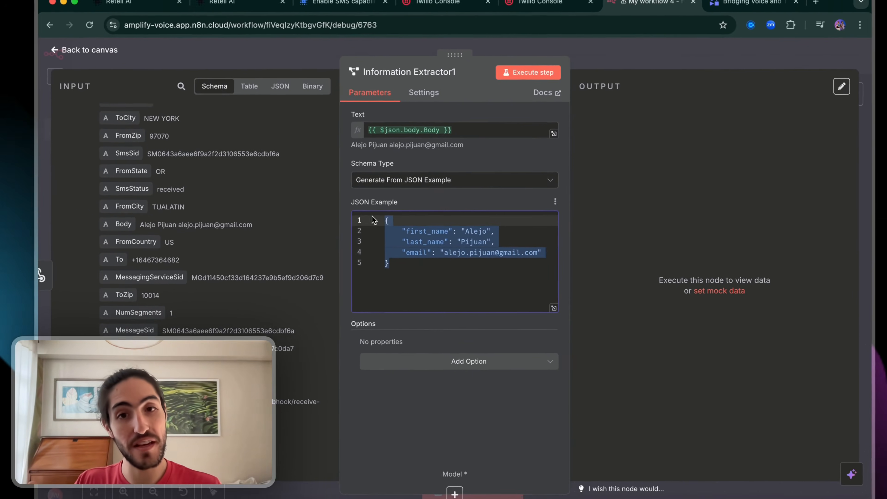
click(373, 185)
scroll(248, 258, up, 2)
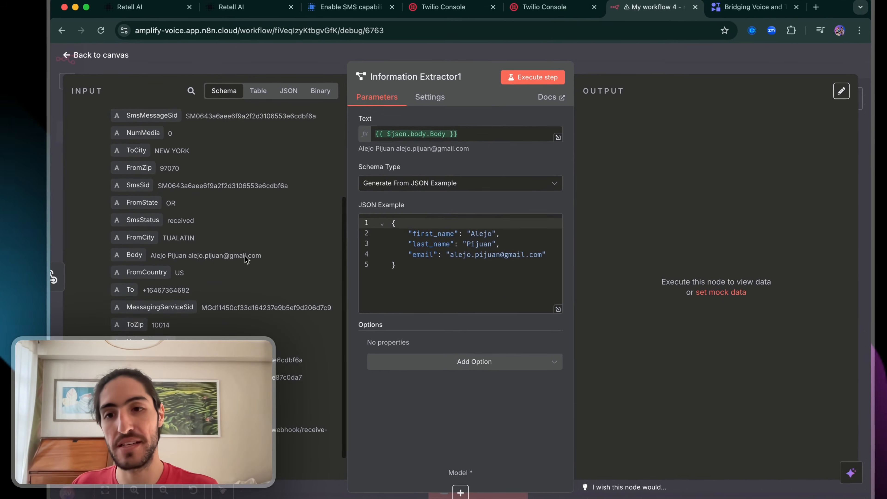
drag(357, 149, 479, 155)
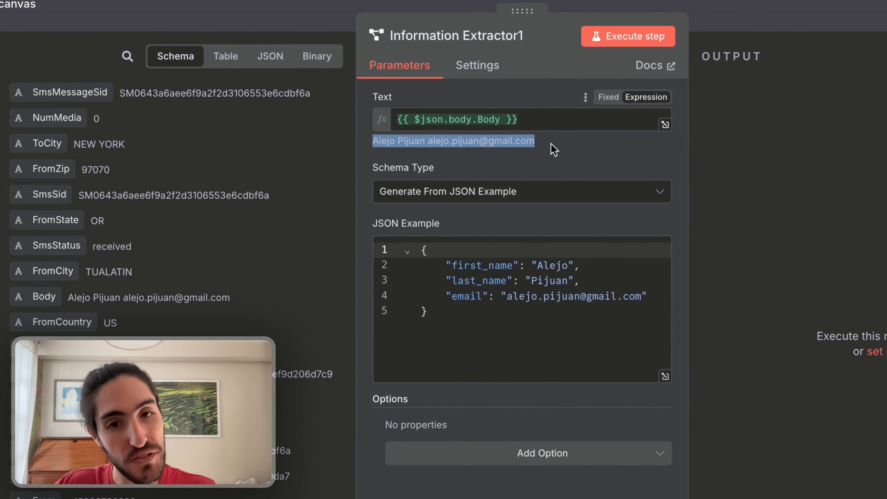
click(553, 149)
drag(446, 265, 554, 311)
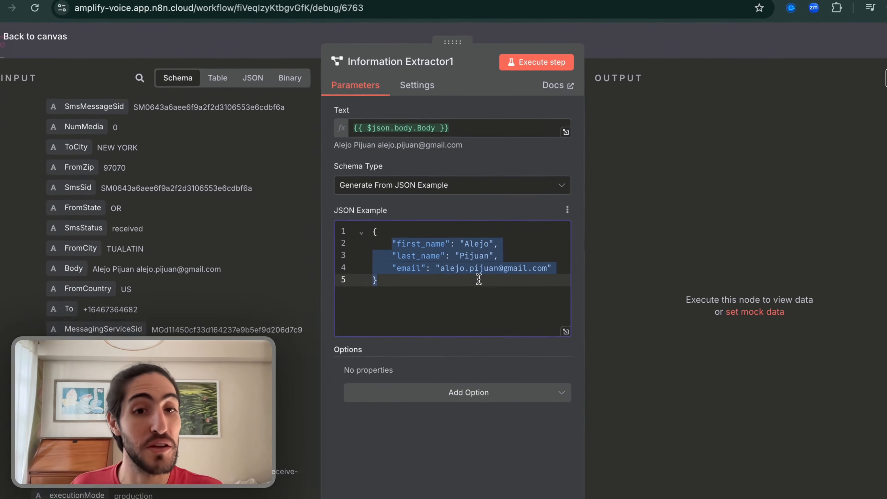
click(53, 274)
Attach an OpenAI Chat Model to the Information Extractor, using the gpt-4.1 model.
click(539, 332)
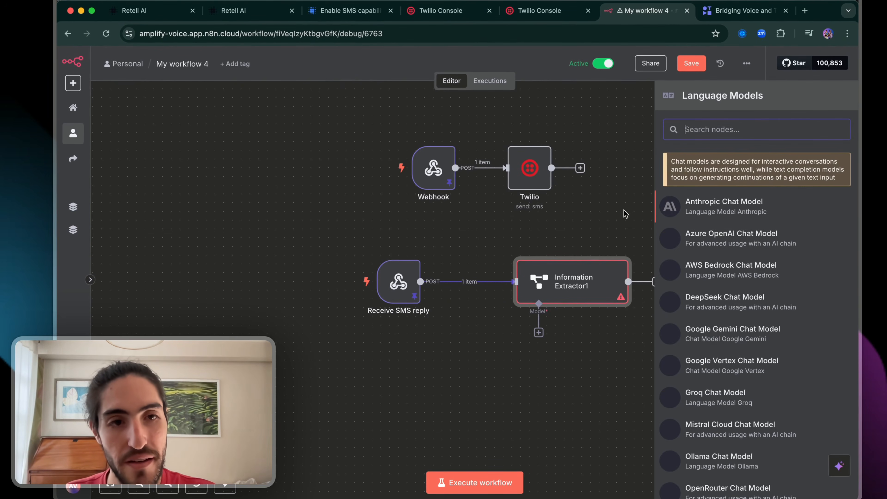
text(open)
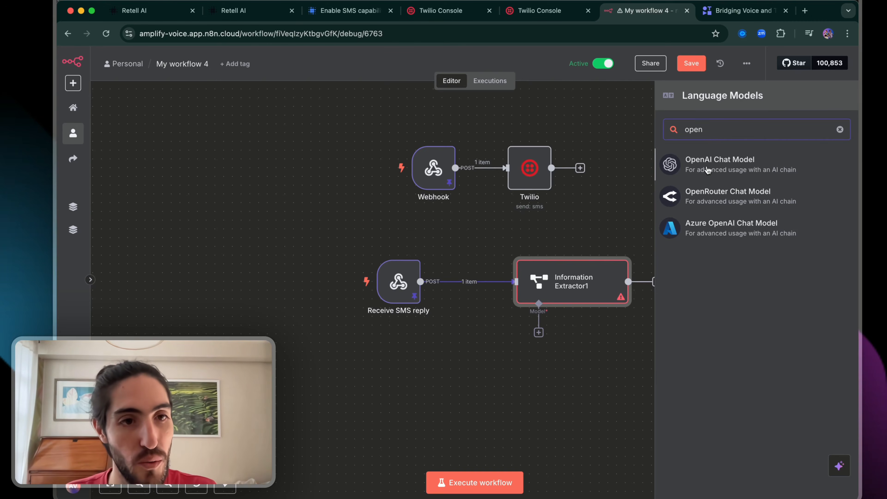
click(707, 171)
click(453, 166)
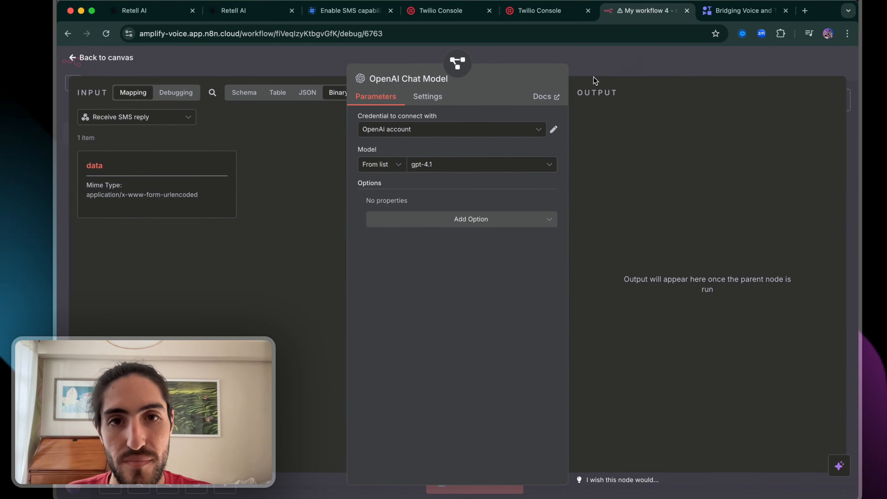
key(Escape)
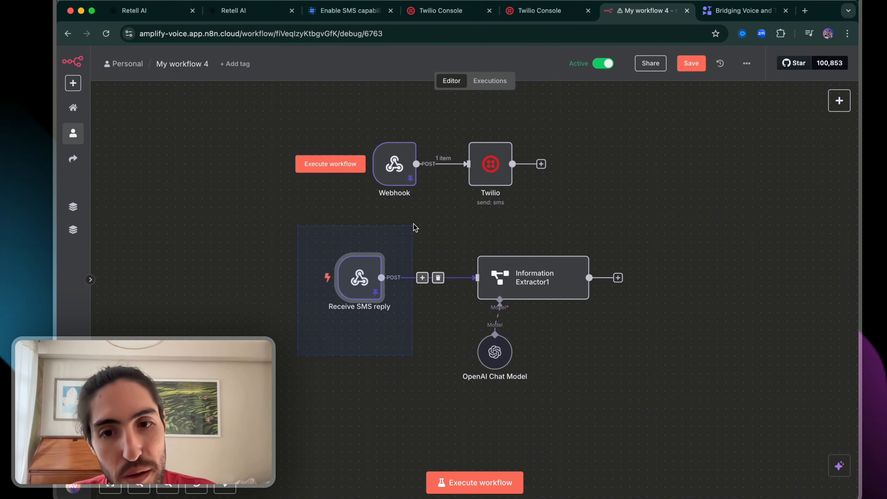
Run the Information Extractor node and check the first_name, last_name and email fields in its output.
click(478, 130)
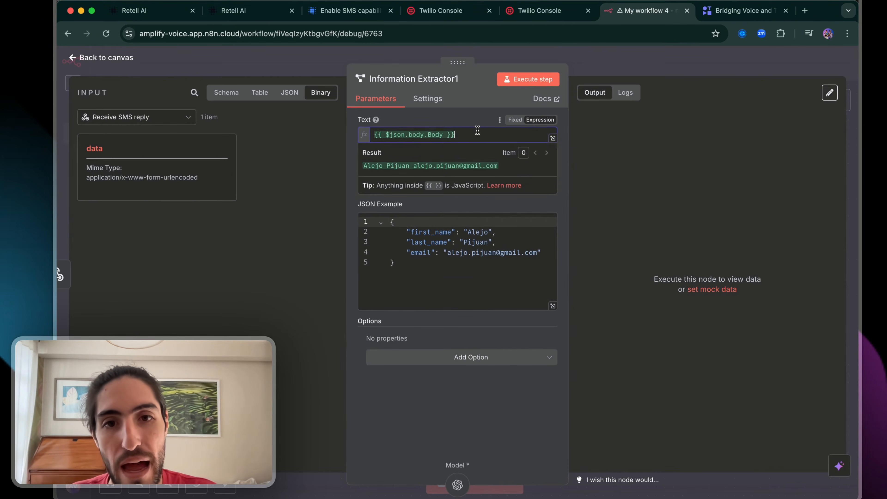
click(413, 63)
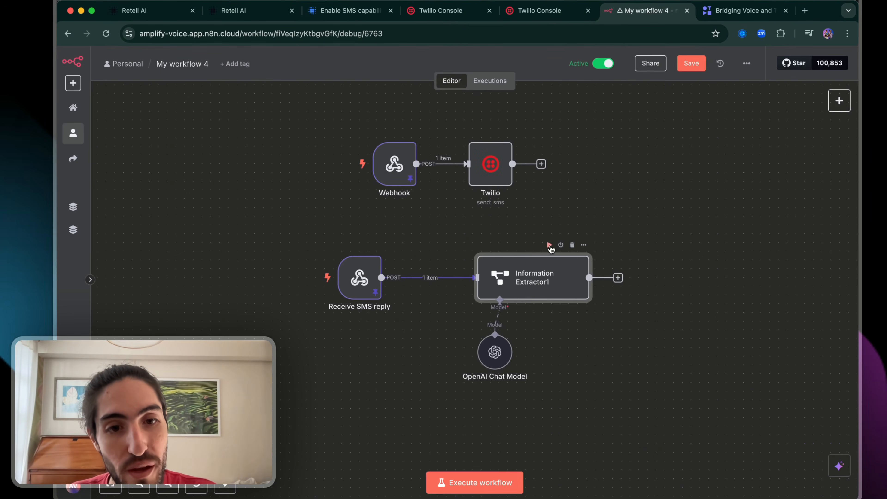
double_click(566, 296)
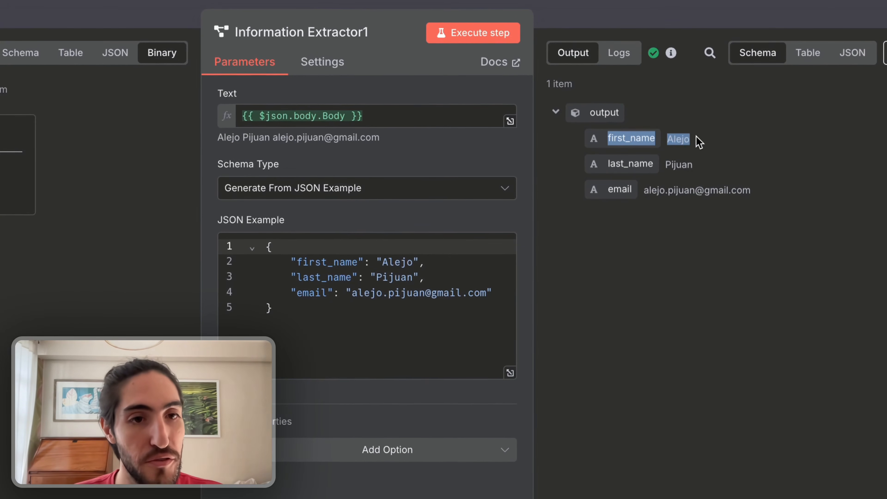
drag(698, 142, 773, 193)
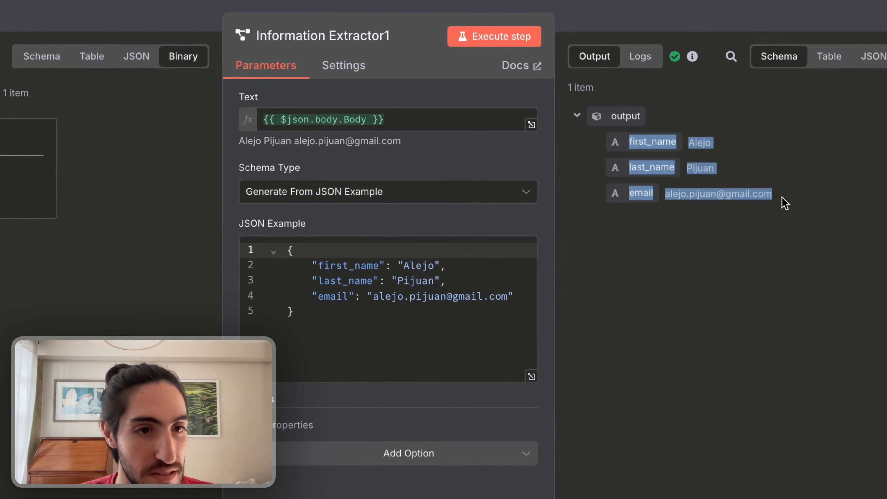
click(782, 197)
key(Escape)
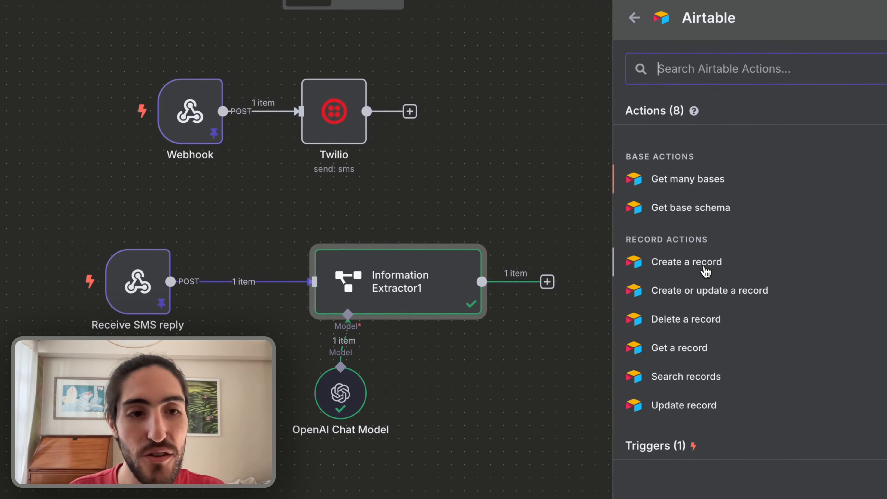
Add an Airtable Create a record node after the Information Extractor and place it above the extractor's row.
click(683, 259)
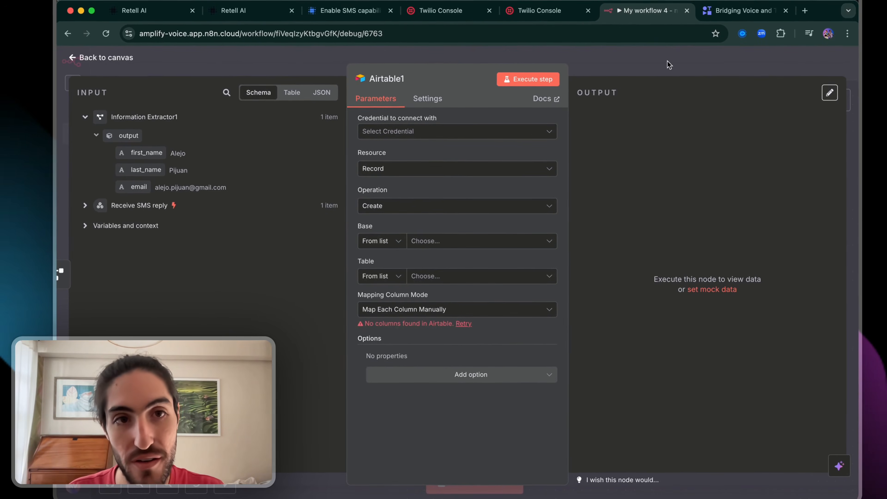
click(669, 64)
drag(639, 287, 640, 208)
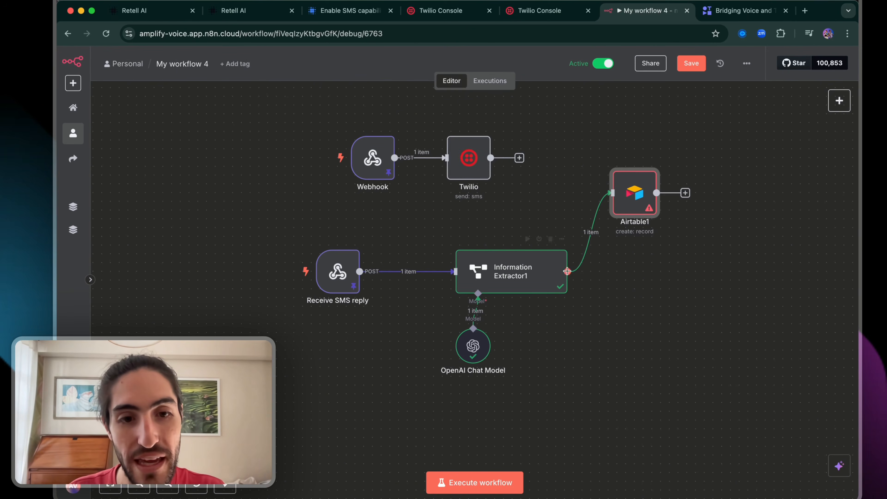
Add a Twilio node that sends an SMS/MMS/WhatsApp message as a second branch from the Information Extractor.
drag(619, 276, 620, 277)
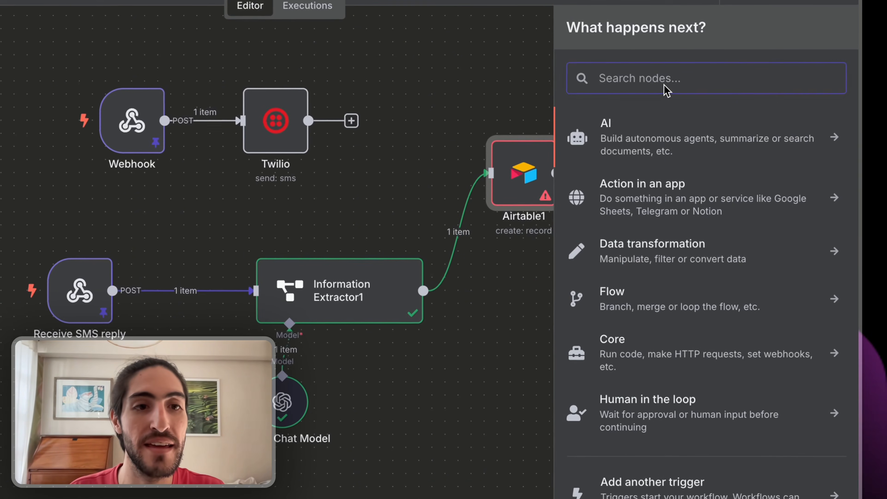
text(twilio)
click(740, 175)
click(753, 232)
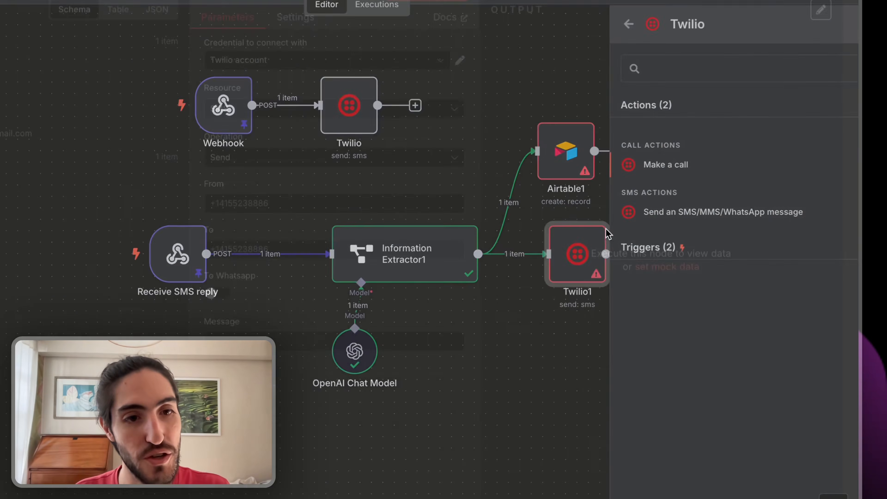
key(Escape)
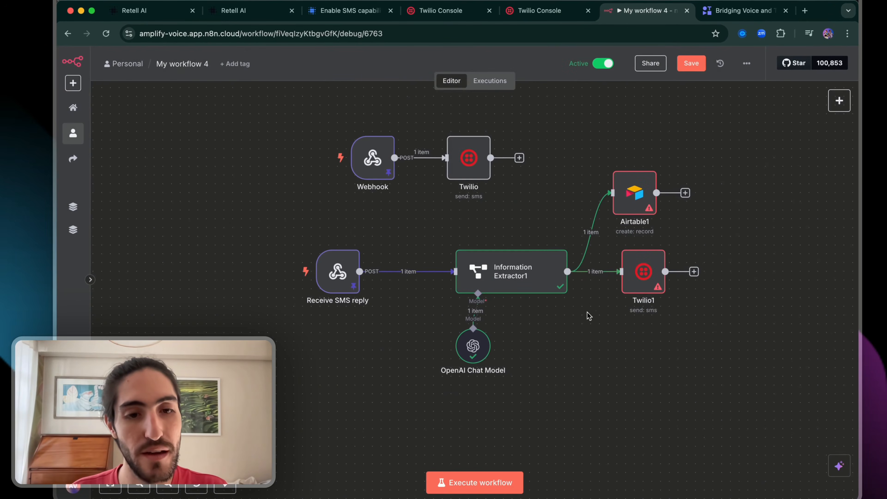
Add a Gmail Send a message node as a third branch from the Information Extractor.
click(685, 193)
text(gmail)
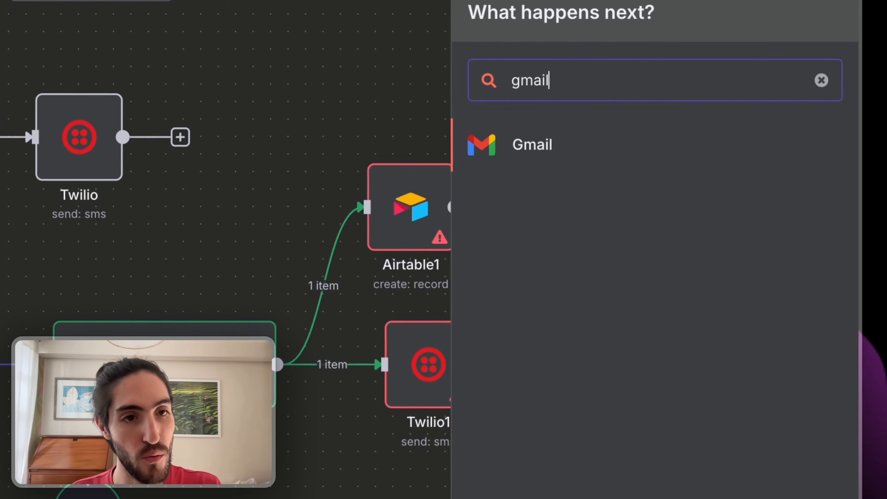
click(534, 141)
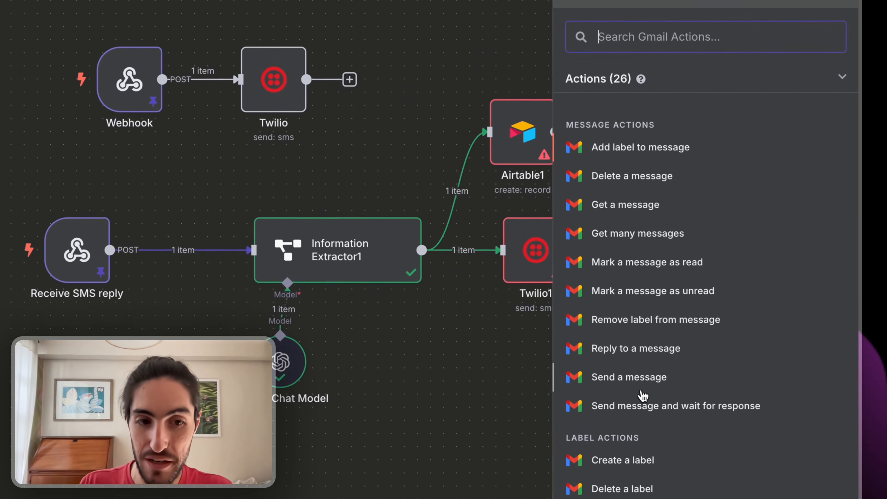
click(650, 374)
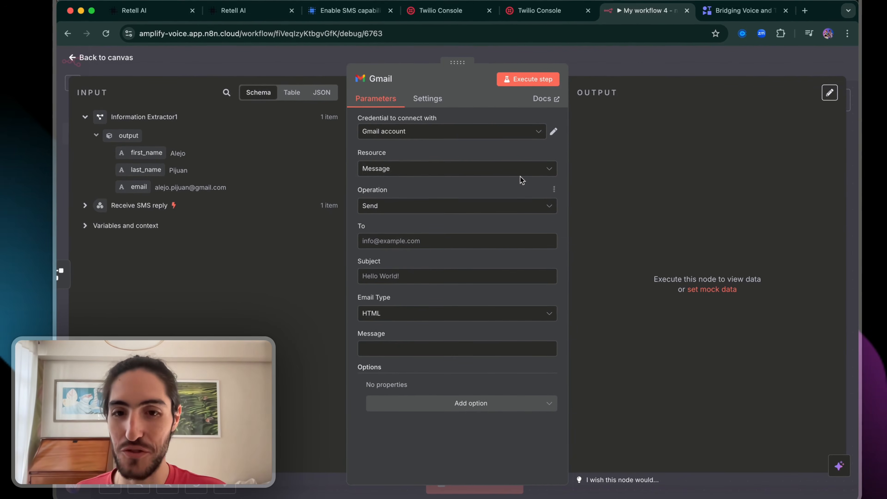
click(631, 67)
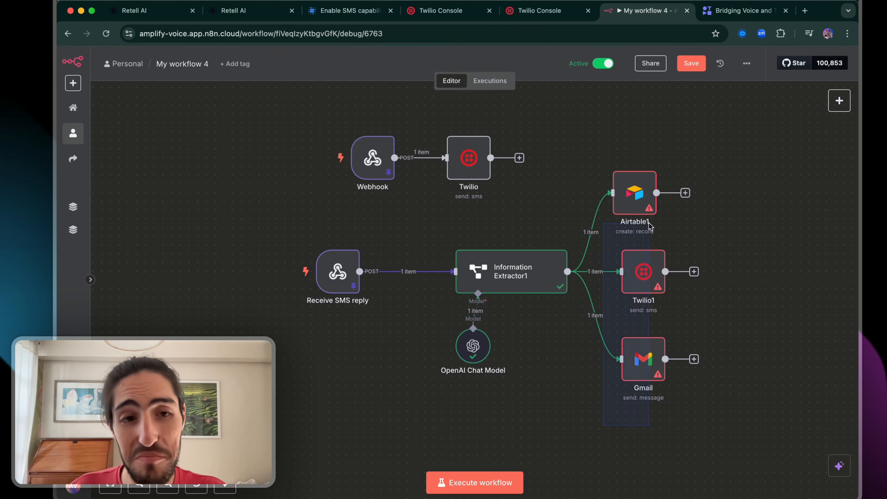
drag(649, 227, 743, 89)
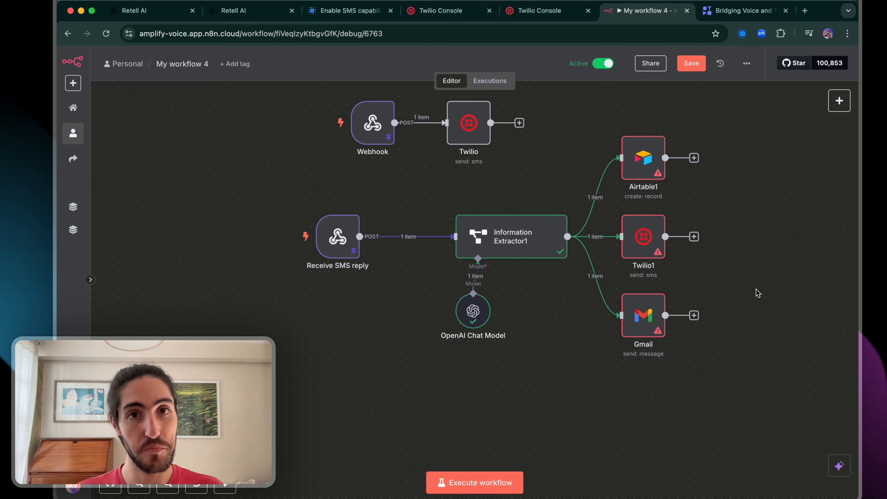
Switch to the Retell AI agent, open its send_sms function for editing and load example 1 as the parameters schema.
click(249, 10)
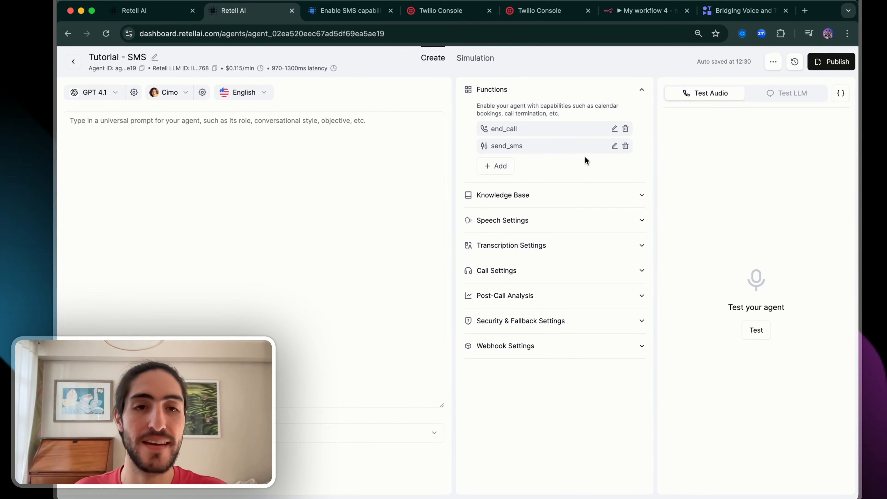
click(613, 148)
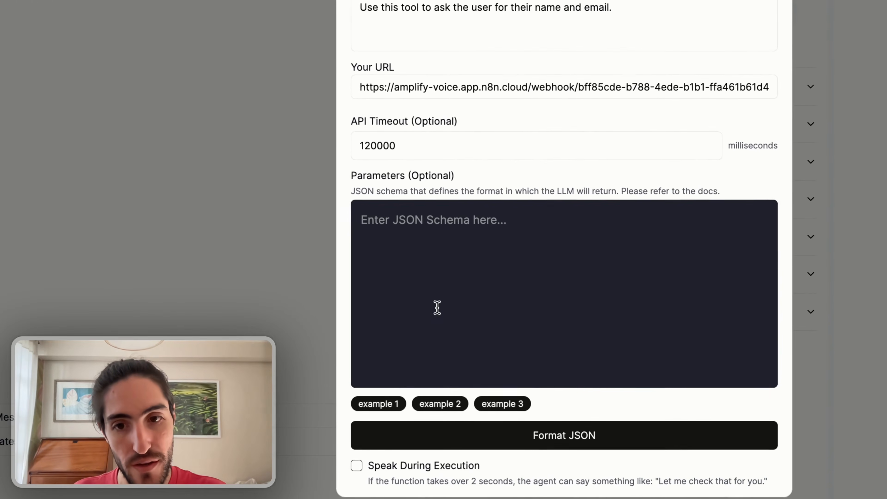
drag(384, 174, 752, 200)
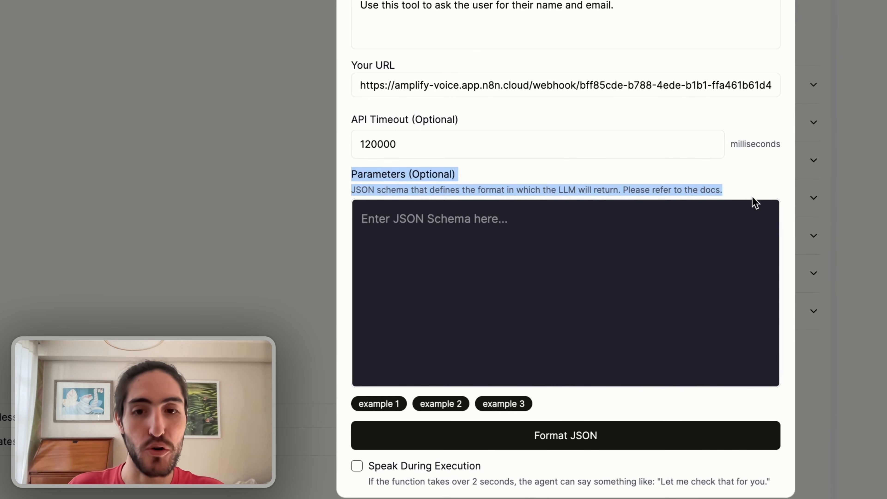
click(432, 281)
click(373, 406)
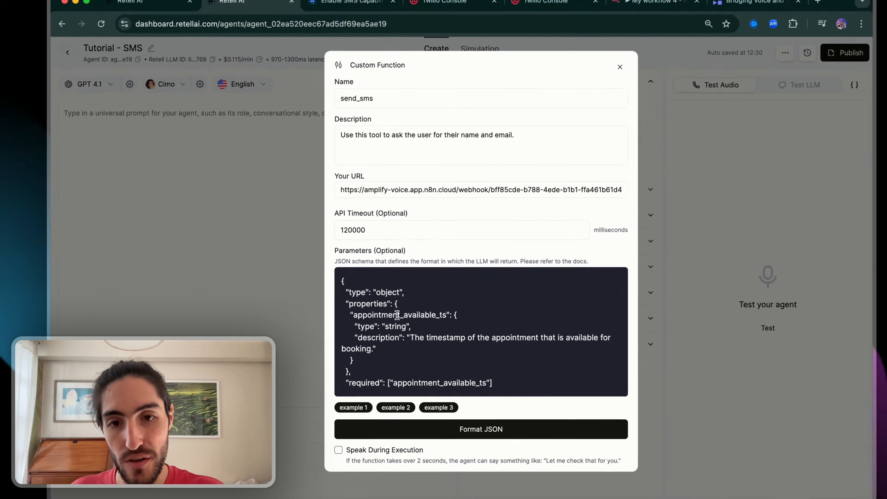
Rename the schema property to user_number and set its description to {{user_number}}.
double_click(406, 267)
text(user_)
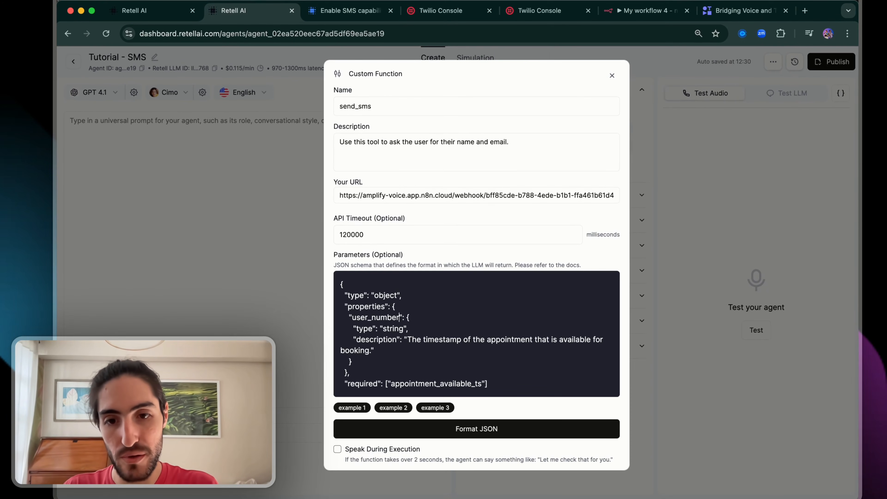
text(number)
drag(405, 339, 374, 350)
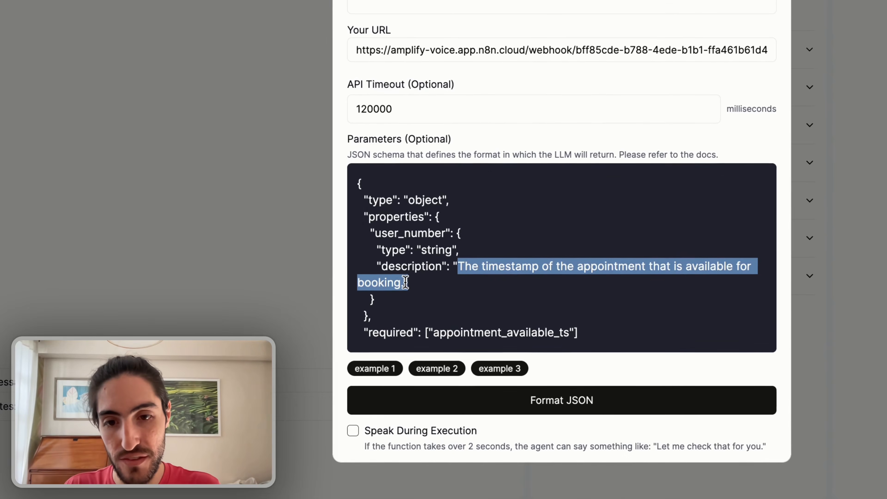
text(")
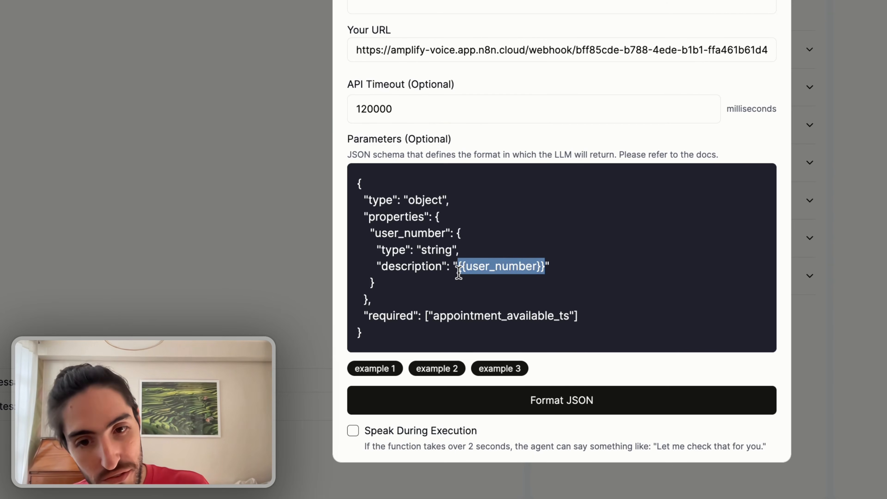
Set the schema's required parameter to user_number and close the send_sms function dialog.
double_click(464, 315)
text(user_nu)
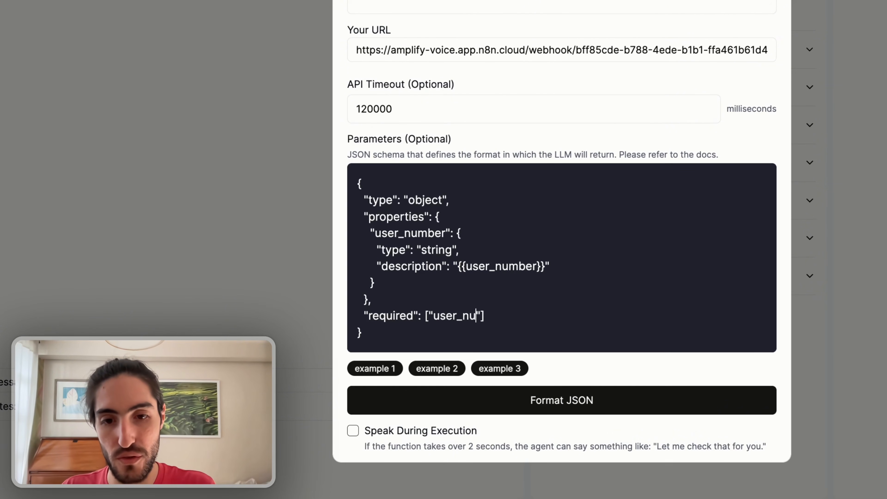
key(BackSpace)
key(BackSpace)
text(er)
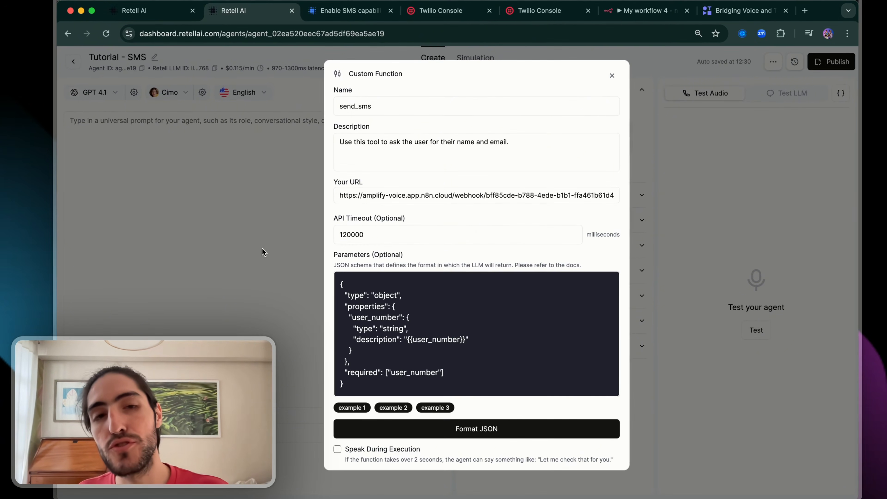
click(262, 252)
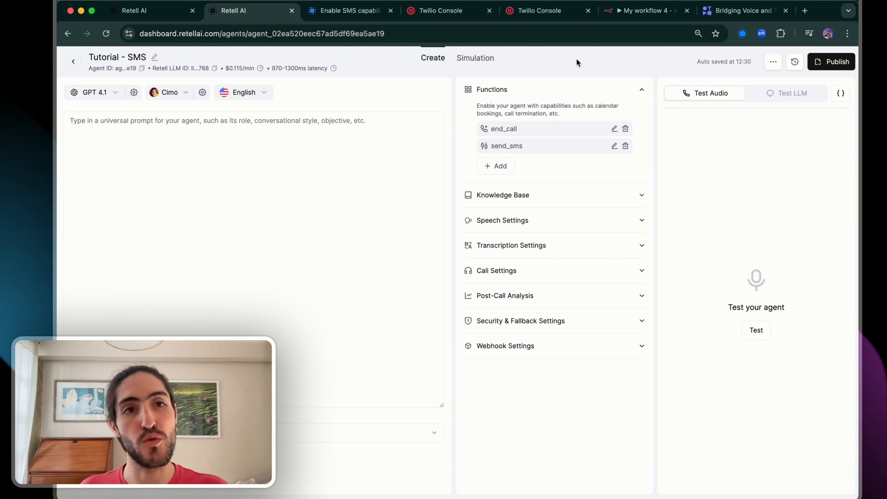
Switch to the n8n workflow and place a copy of the Webhook node above the existing Webhook and Twilio branch.
click(550, 15)
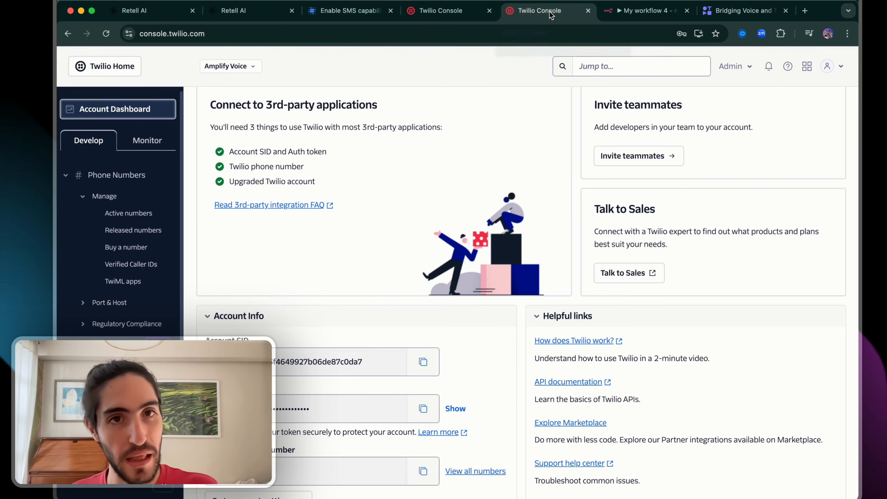
click(637, 11)
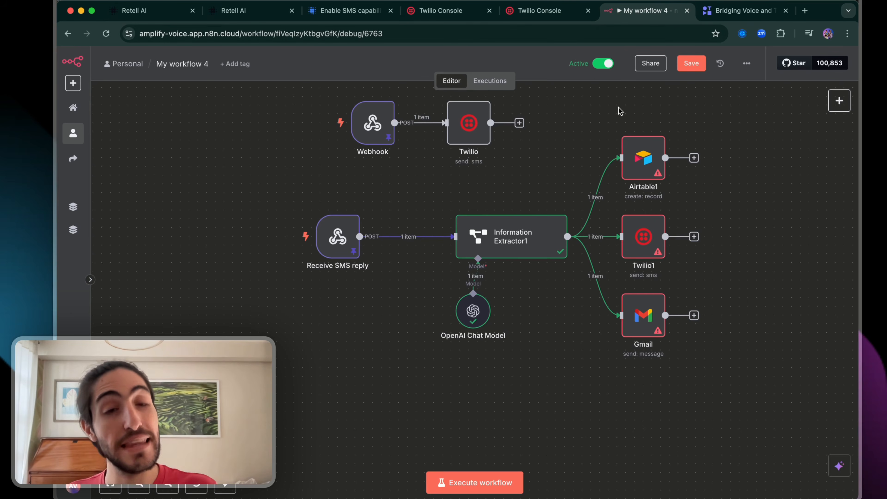
scroll(359, 159, up, 5)
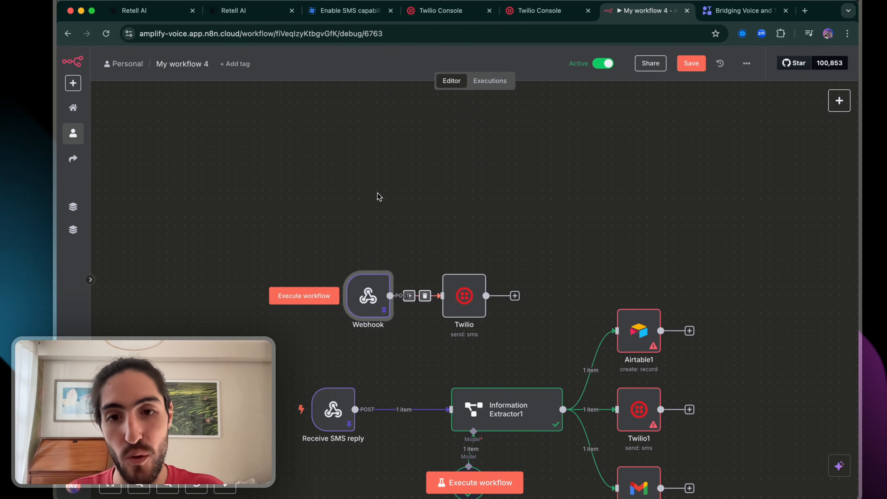
key(ctrl+v)
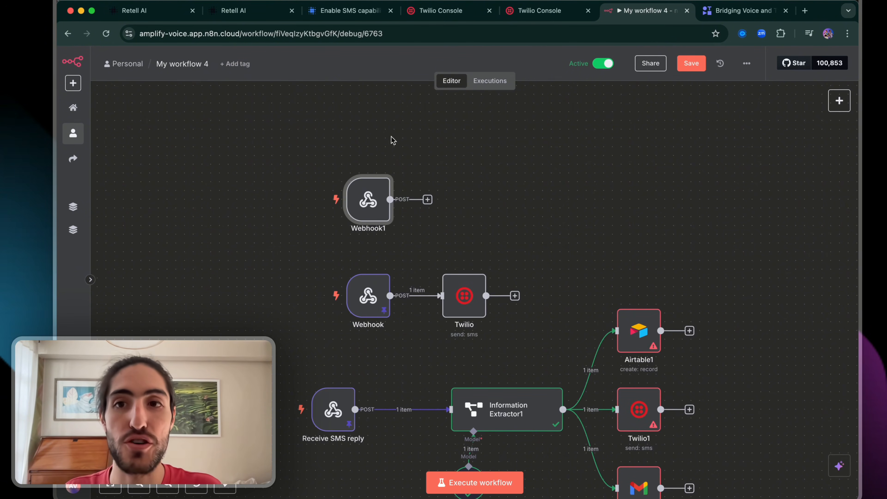
Add an Airtable node with the Get a record action after the copied webhook.
click(427, 199)
text(airta)
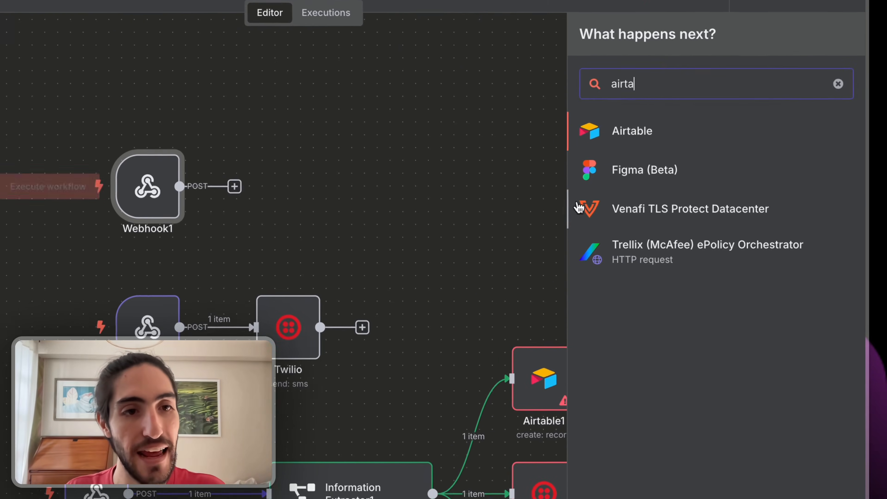
key(Return)
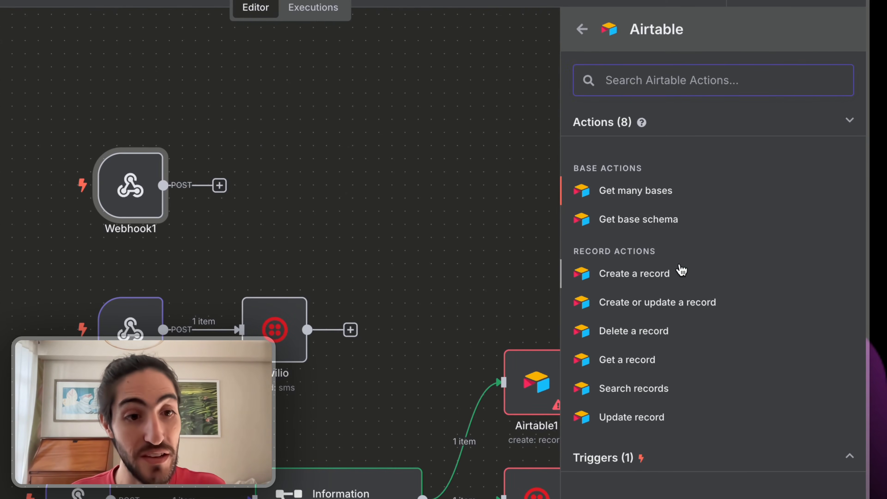
click(659, 364)
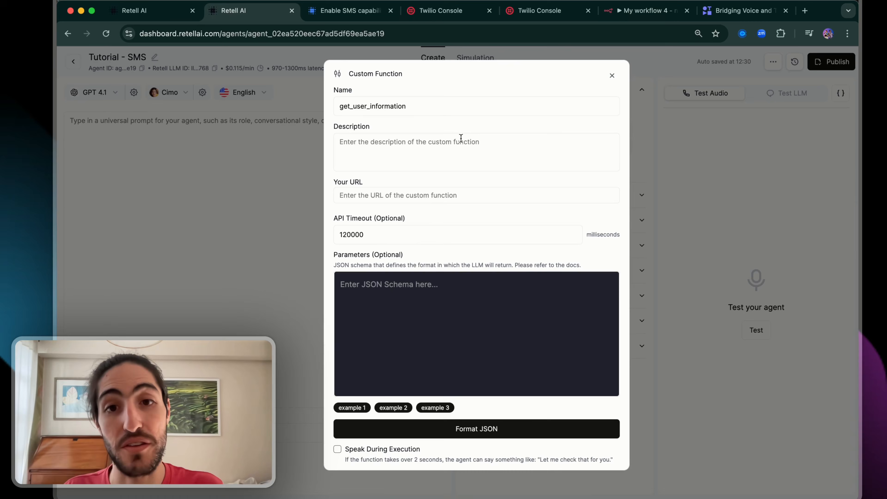
click(340, 106)
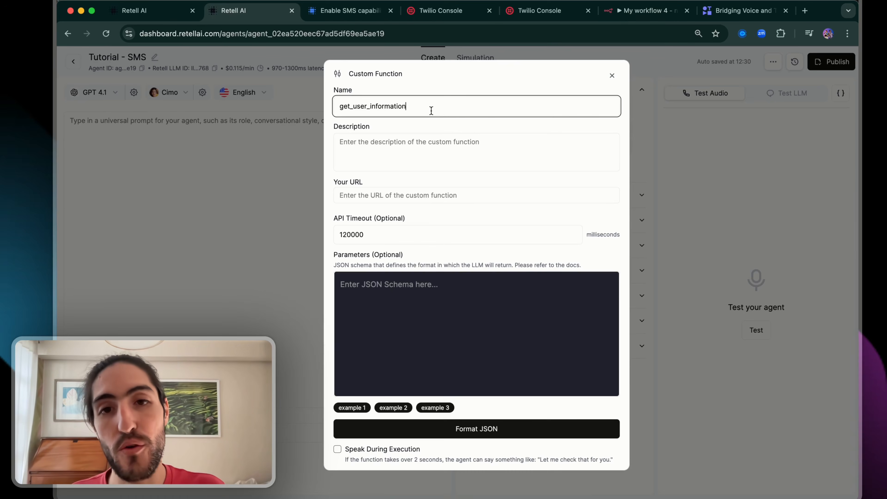
double_click(341, 106)
click(342, 97)
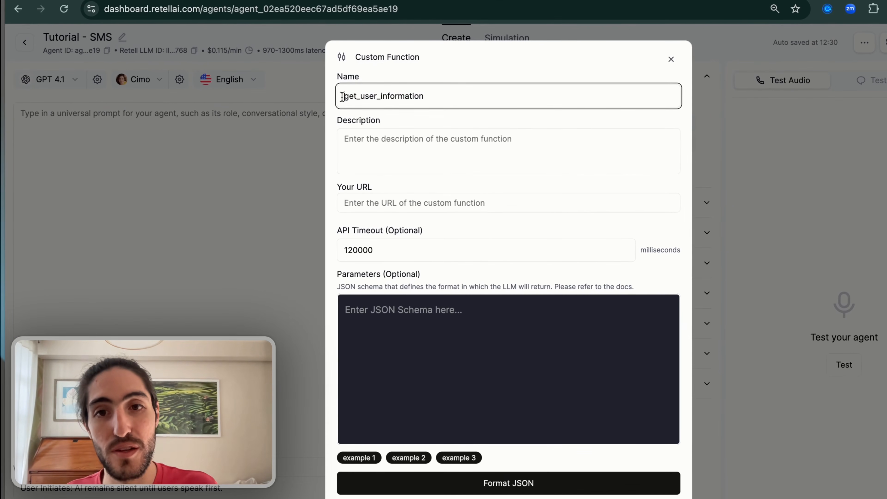
click(439, 124)
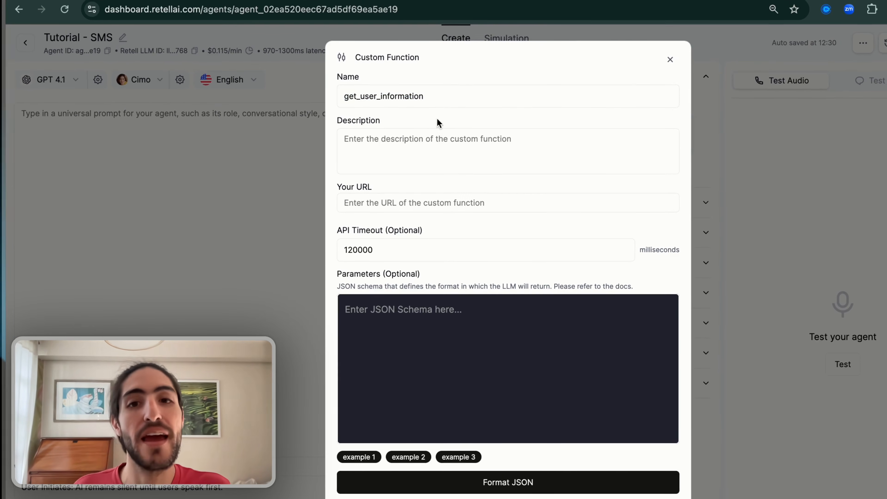
click(440, 250)
click(468, 93)
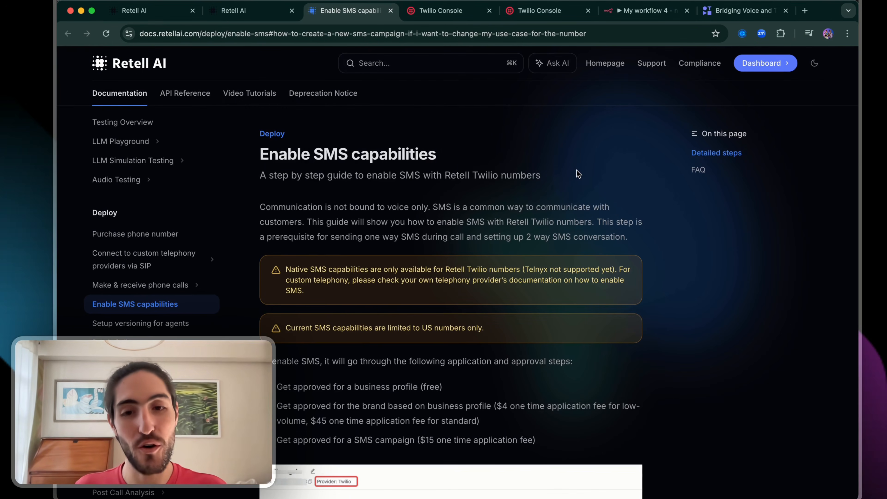
Review the SMS add-on and its pricing under the Twilio phone number's advanced add-ons in Retell AI.
scroll(576, 170, down, 1)
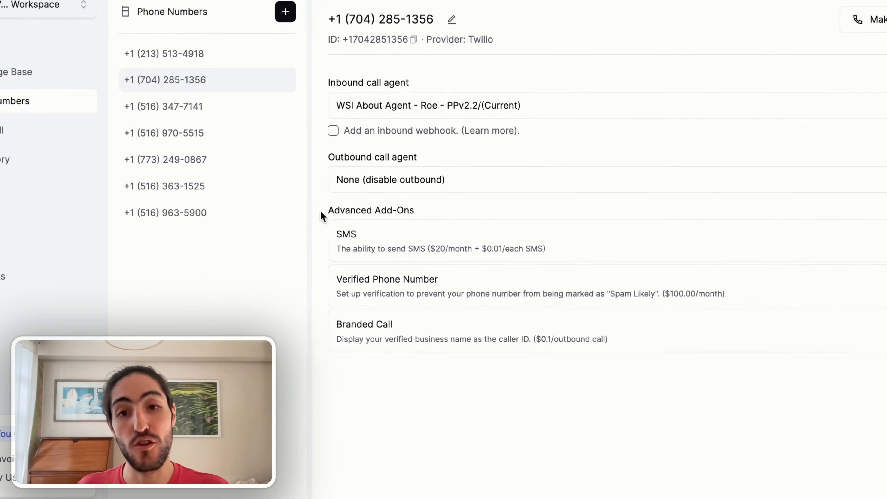
drag(318, 213, 524, 255)
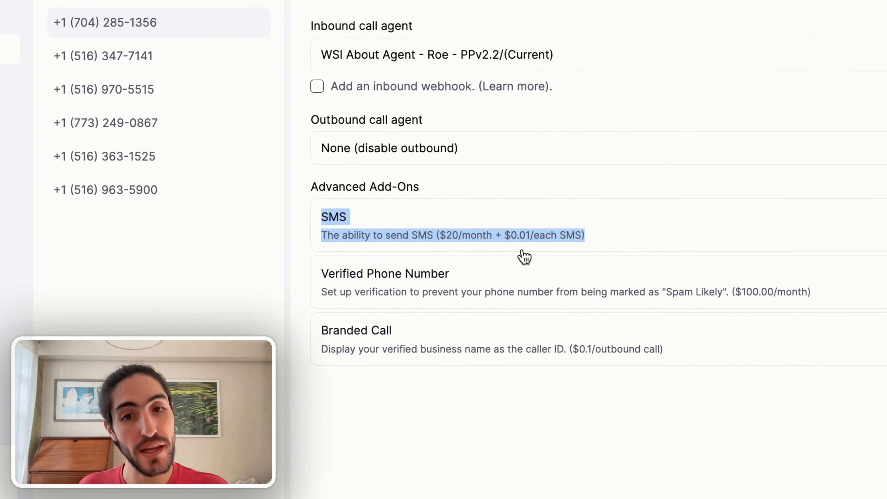
click(600, 260)
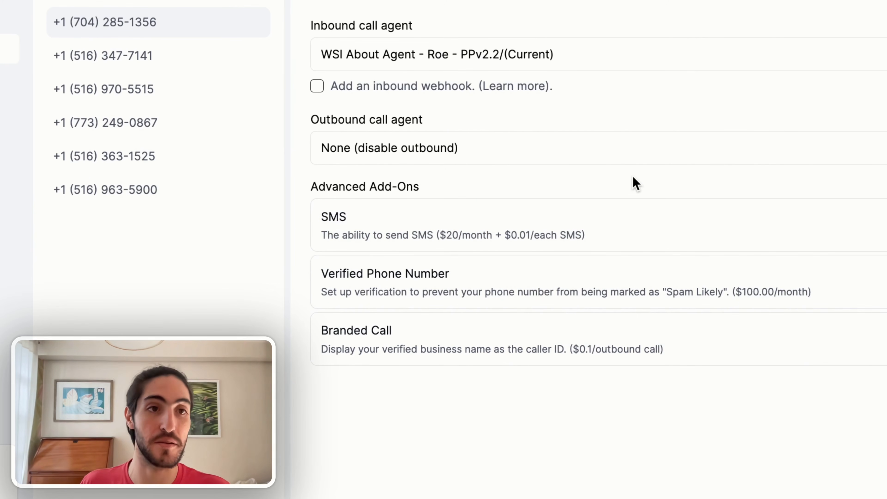
drag(296, 194, 370, 263)
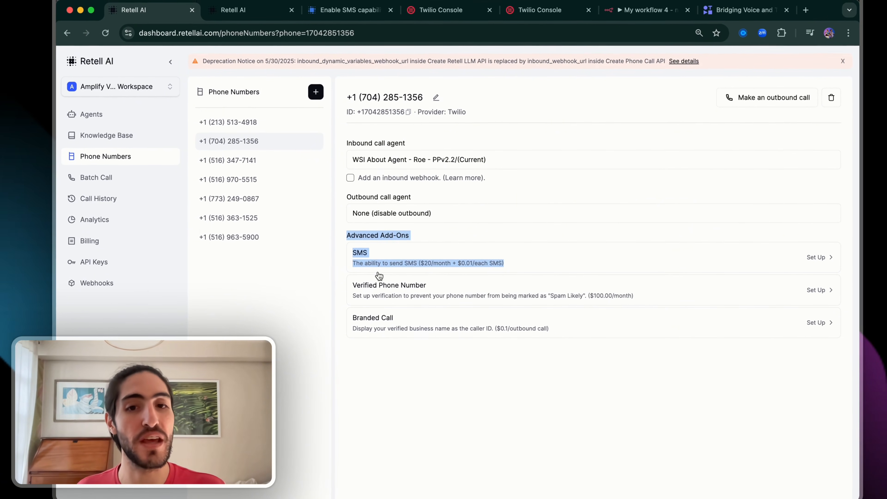
click(341, 270)
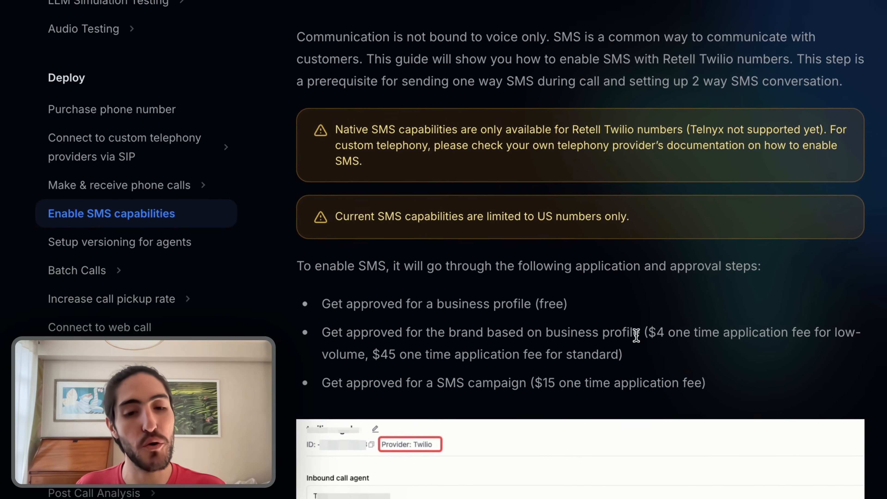
Read the Enable SMS capabilities documentation for the brand and campaign application fees, the detailed approval steps and the campaign form.
drag(638, 330, 808, 338)
drag(530, 380, 705, 382)
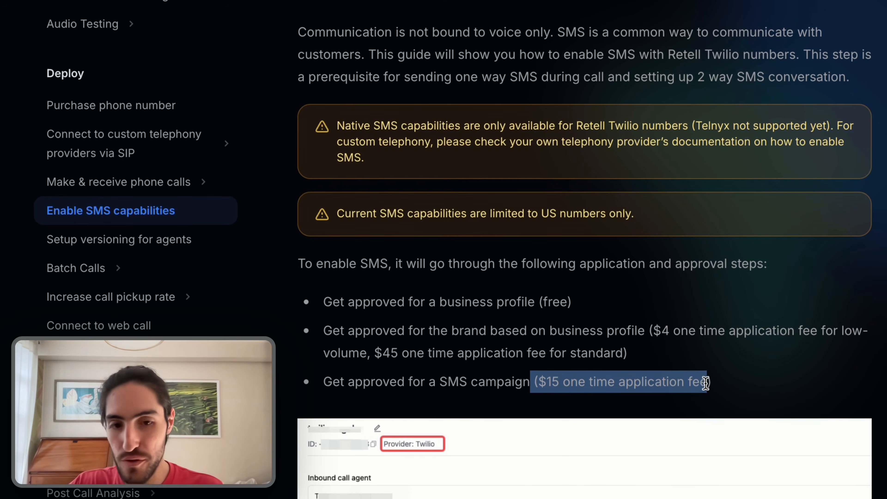
drag(322, 381, 513, 385)
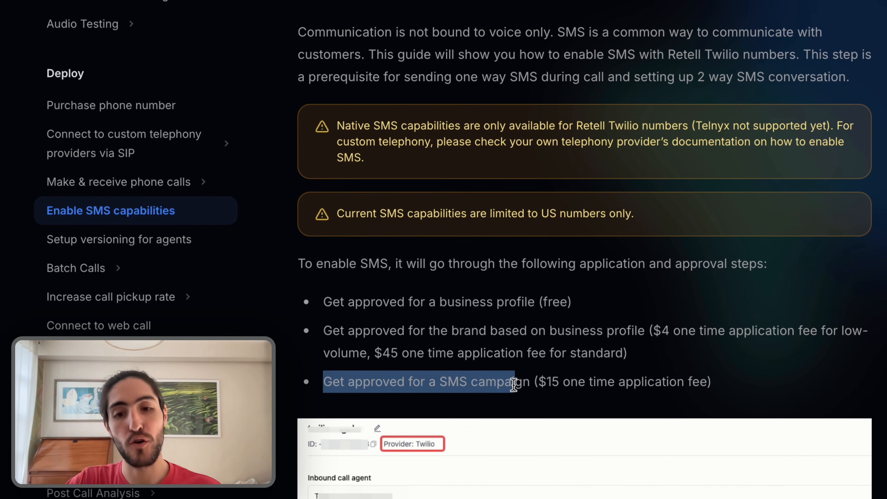
click(530, 384)
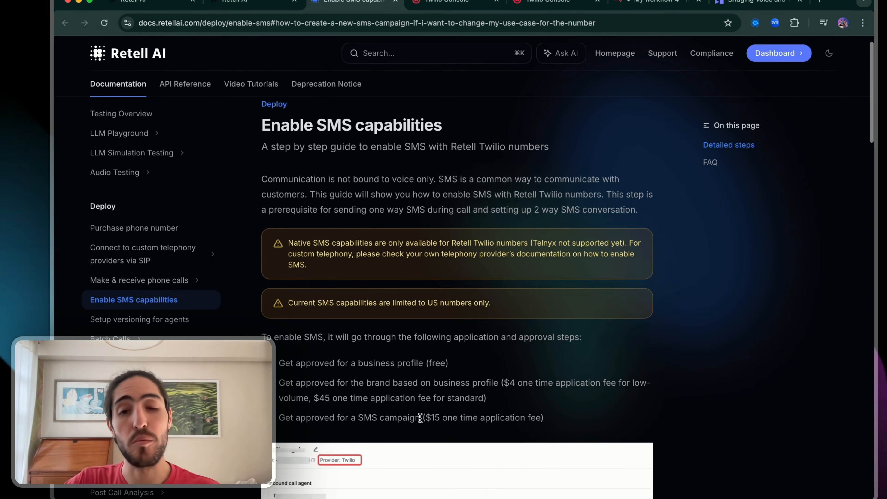
scroll(530, 384, down, 5)
scroll(415, 419, down, 15)
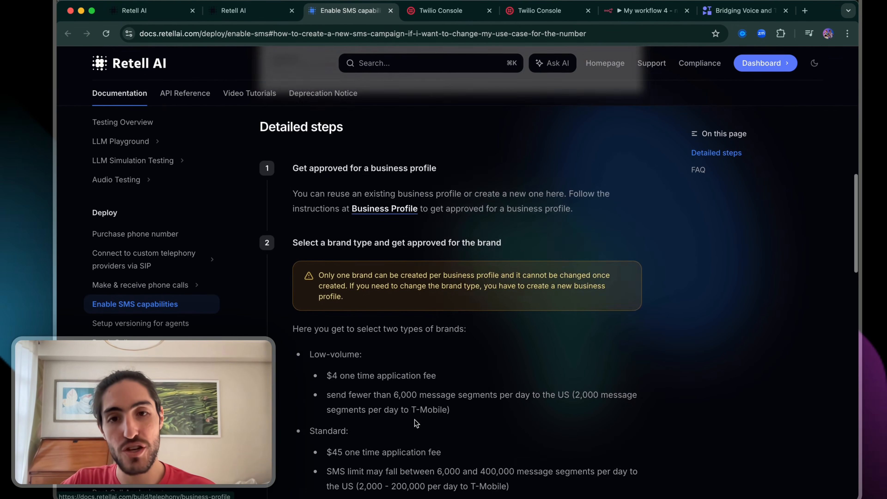
scroll(414, 420, down, 15)
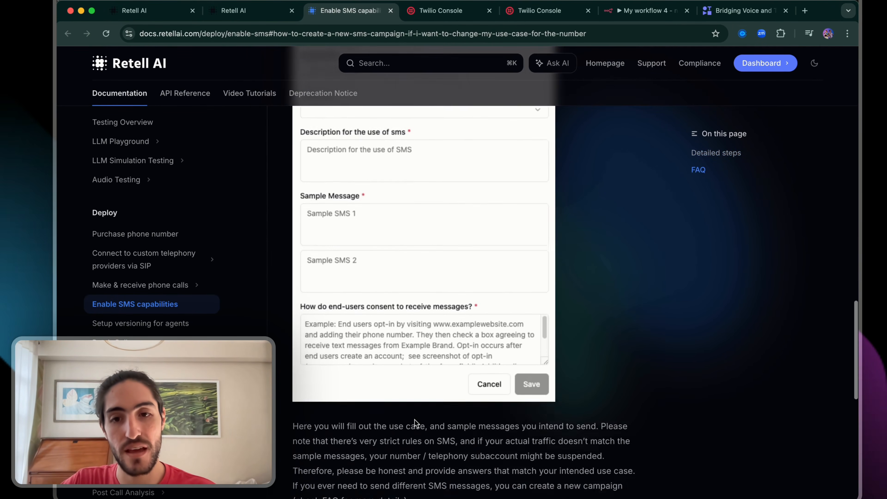